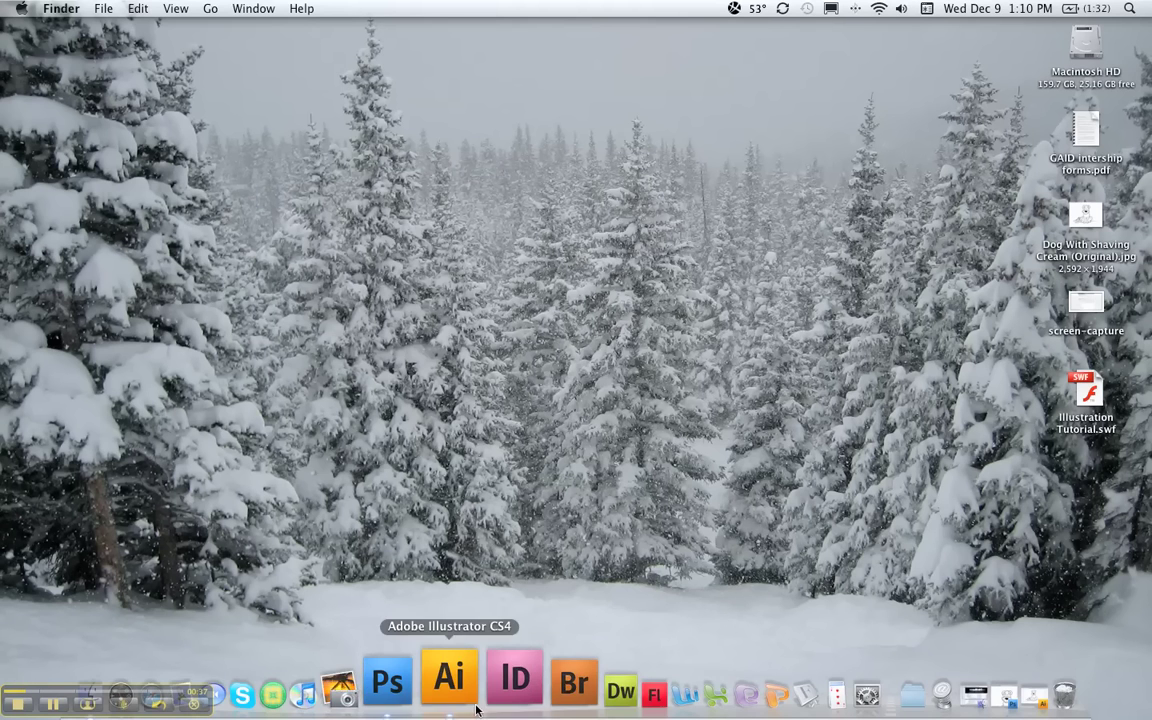
# Step: In Photoshop, fit the Original dog sketch on screen, zoom into the beard, and pick the Brush tool
pyautogui.click(430, 688)
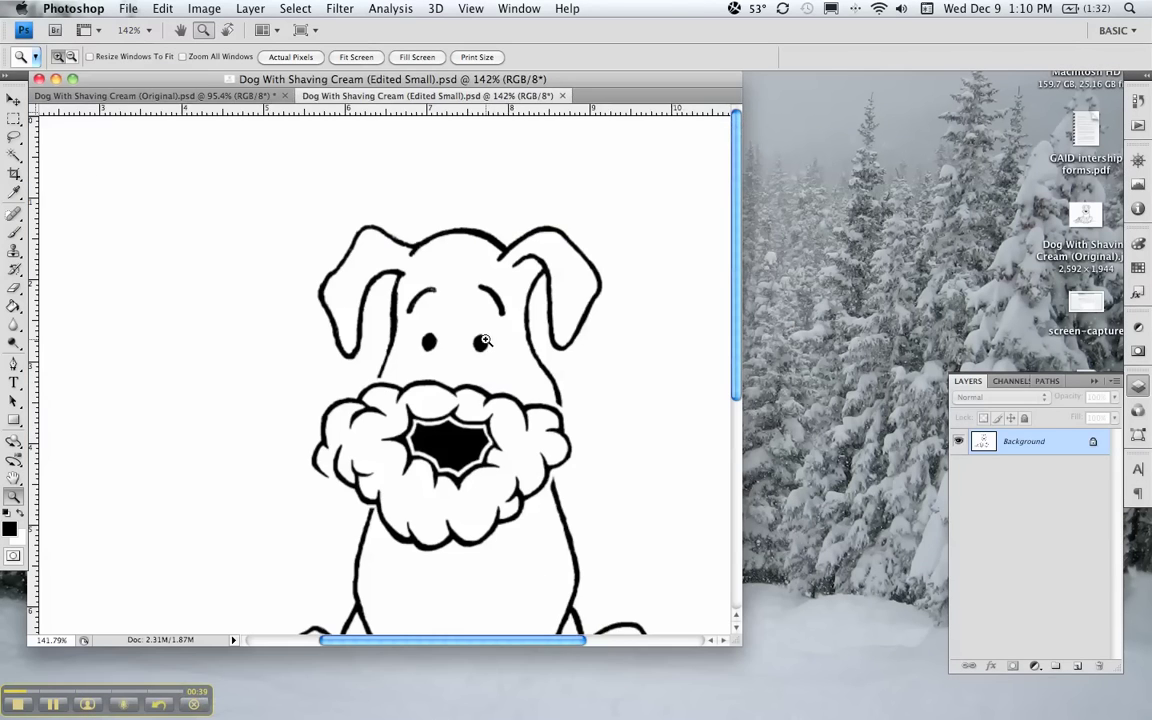
pyautogui.hotkey('ctrl', 'Tab')
pyautogui.scroll(5, 450, 446)
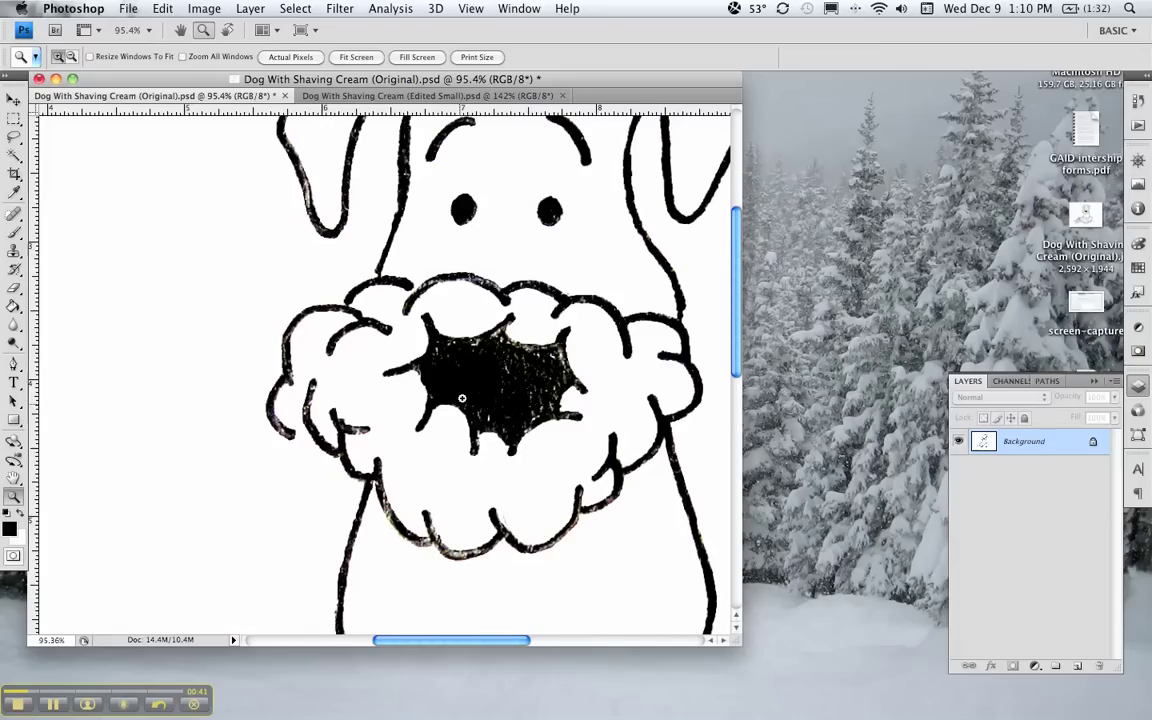
pyautogui.click(458, 8)
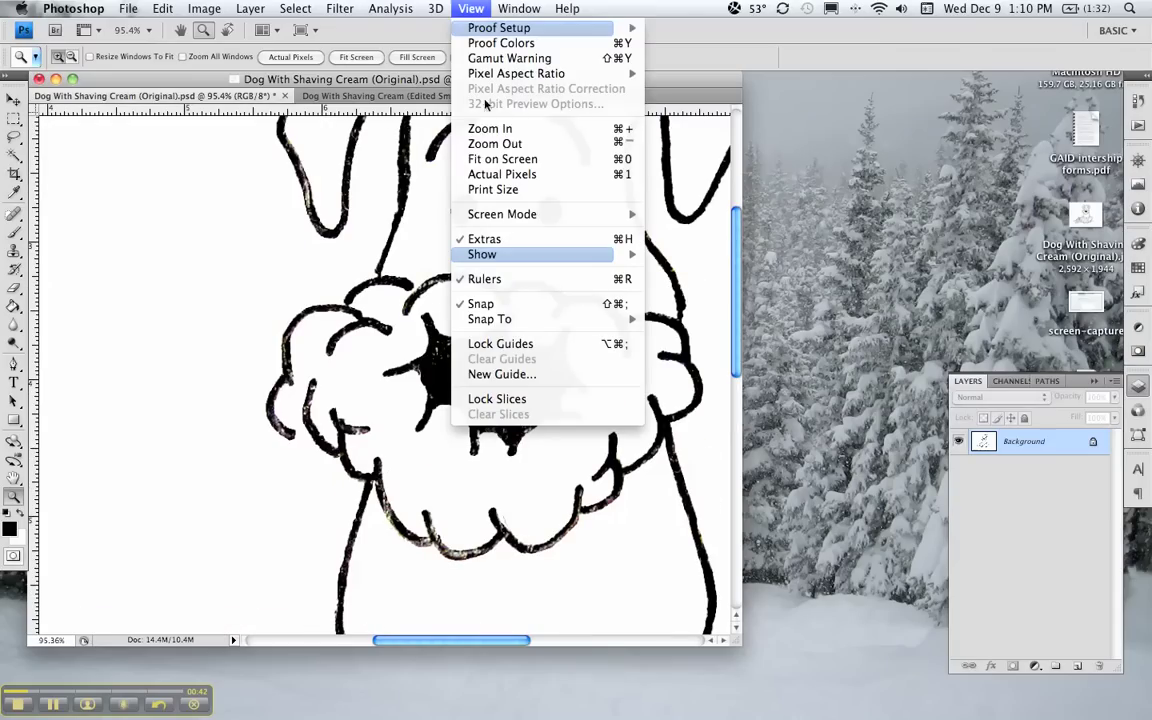
pyautogui.click(493, 169)
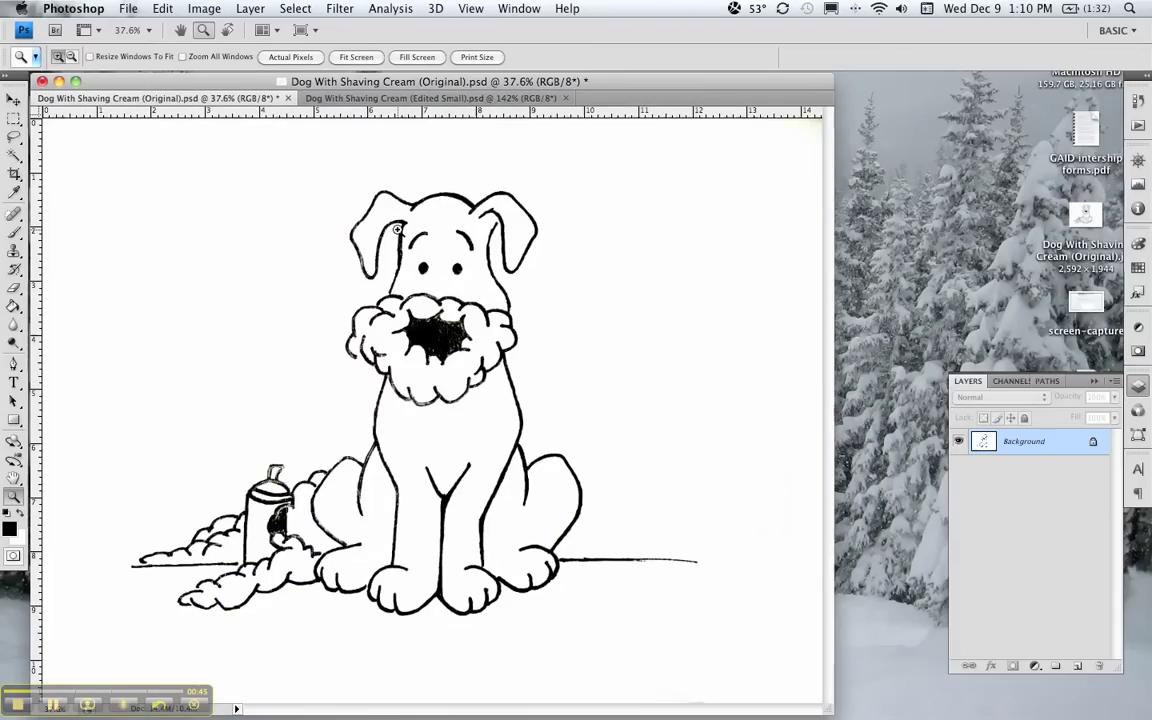
pyautogui.click(491, 455)
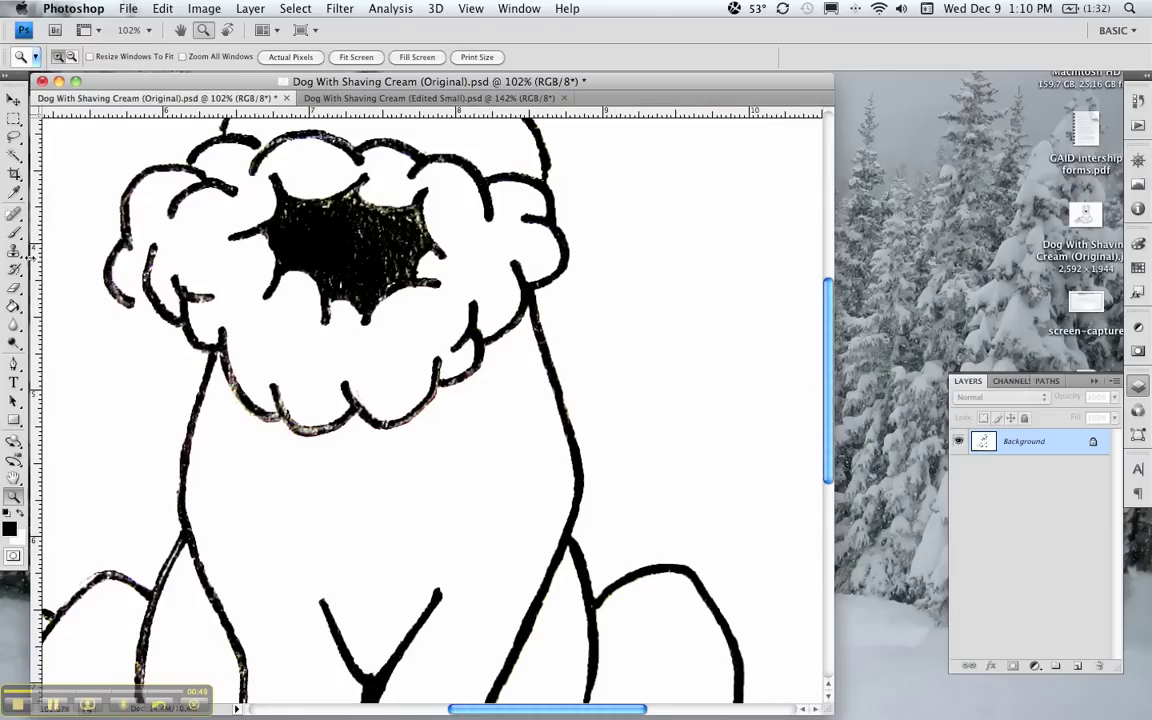
pyautogui.click(14, 231)
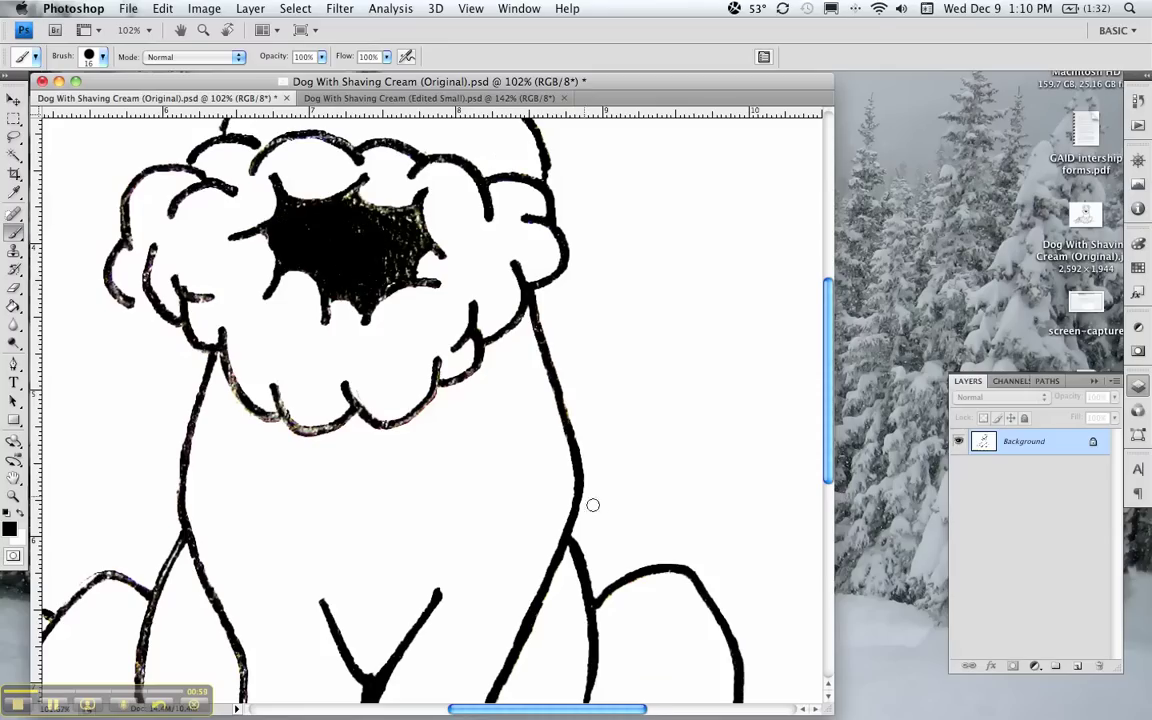
# Step: Pick the Eraser and scroll over the sketch's legs, spray can and head for stray marks
pyautogui.scroll(-5, 540, 460)
pyautogui.click(14, 288)
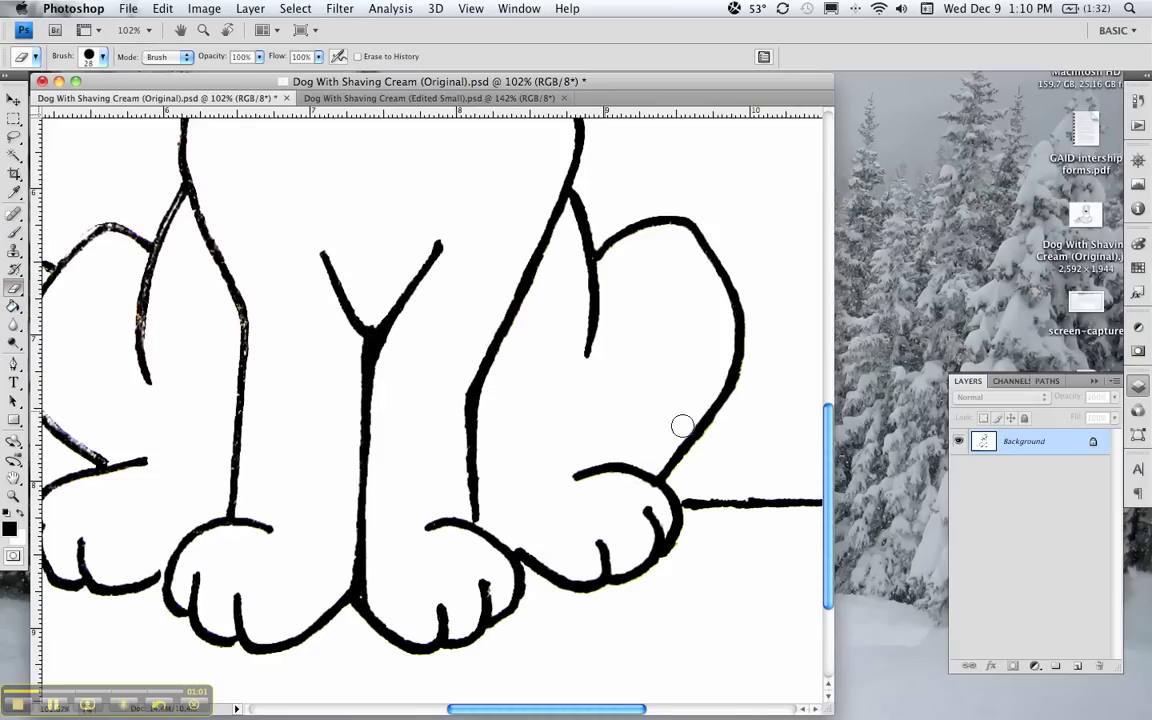
pyautogui.hscroll(5, 775, 518)
pyautogui.hscroll(-10, 727, 527)
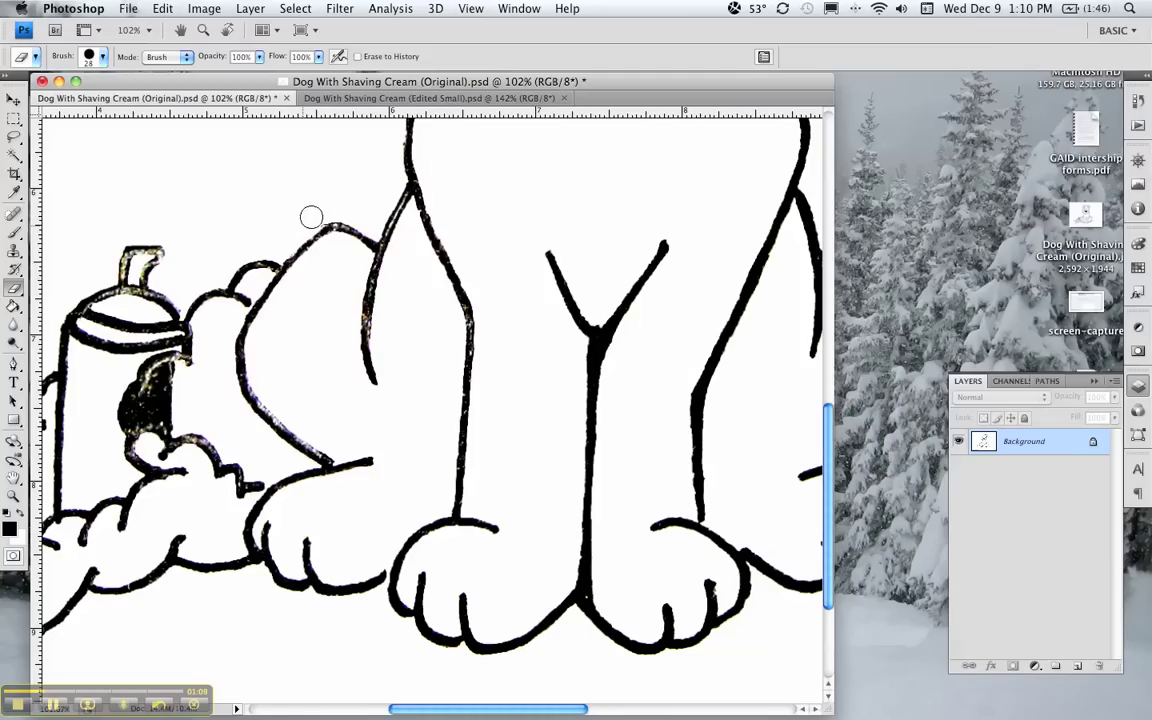
pyautogui.scroll(10, 453, 226)
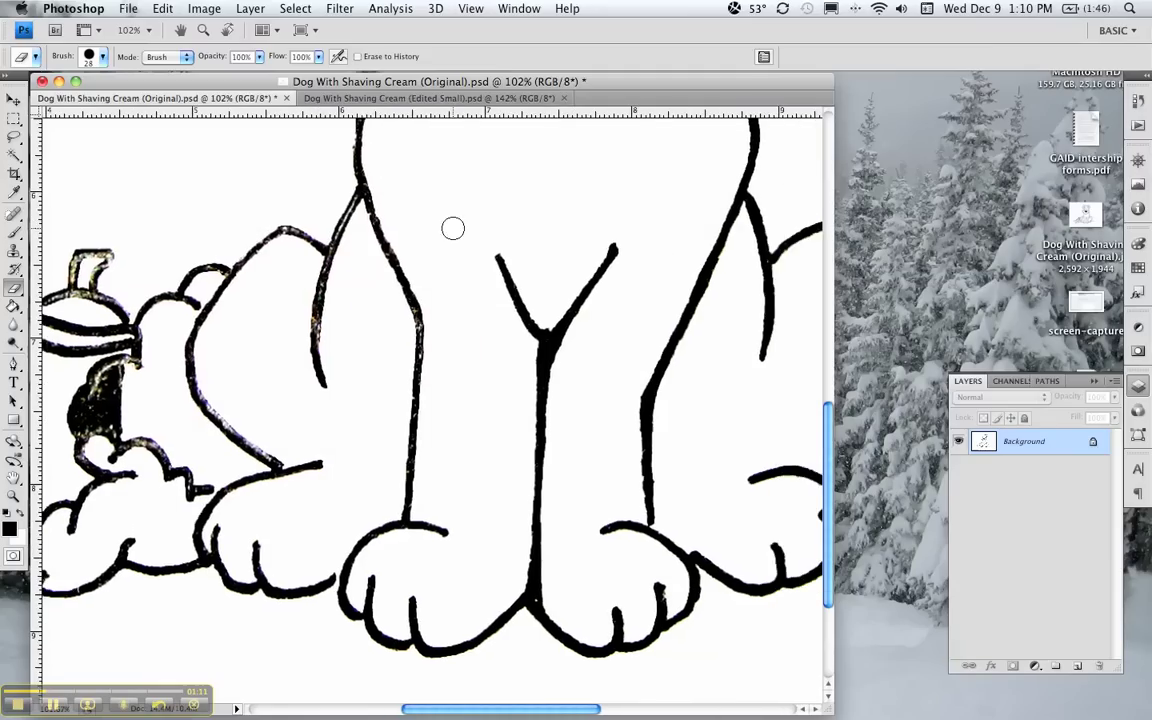
pyautogui.scroll(5, 450, 230)
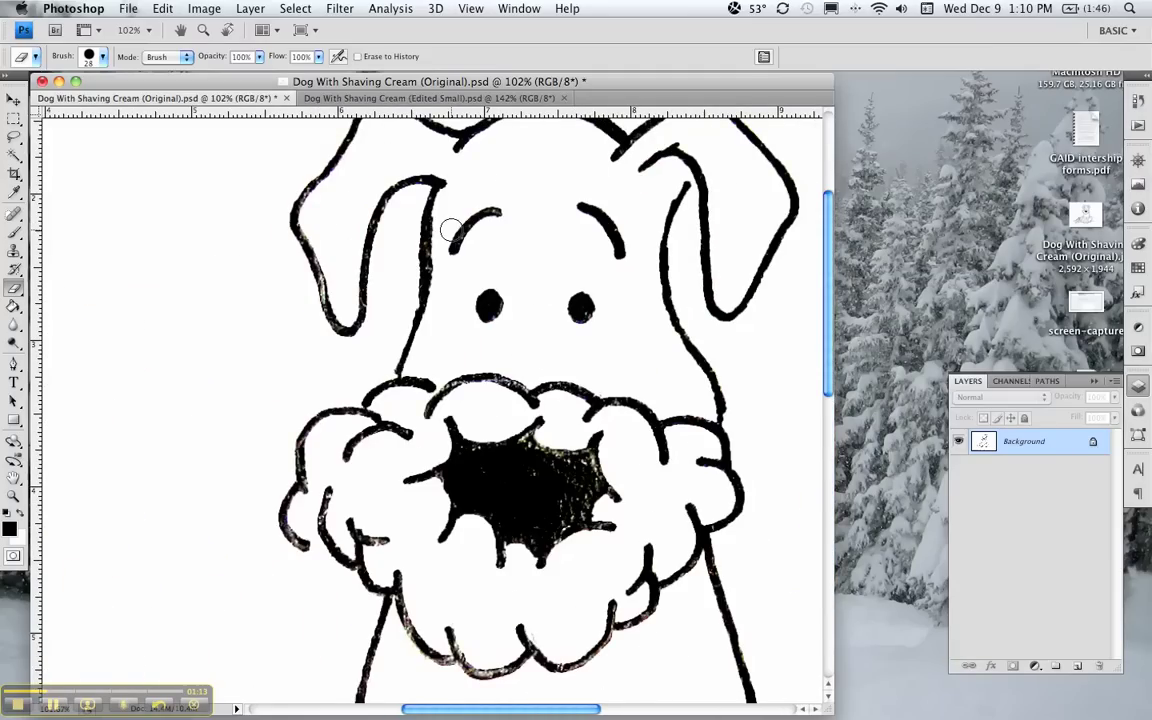
# Step: Switch to the Edited Small dog drawing and scroll through it
pyautogui.click(381, 100)
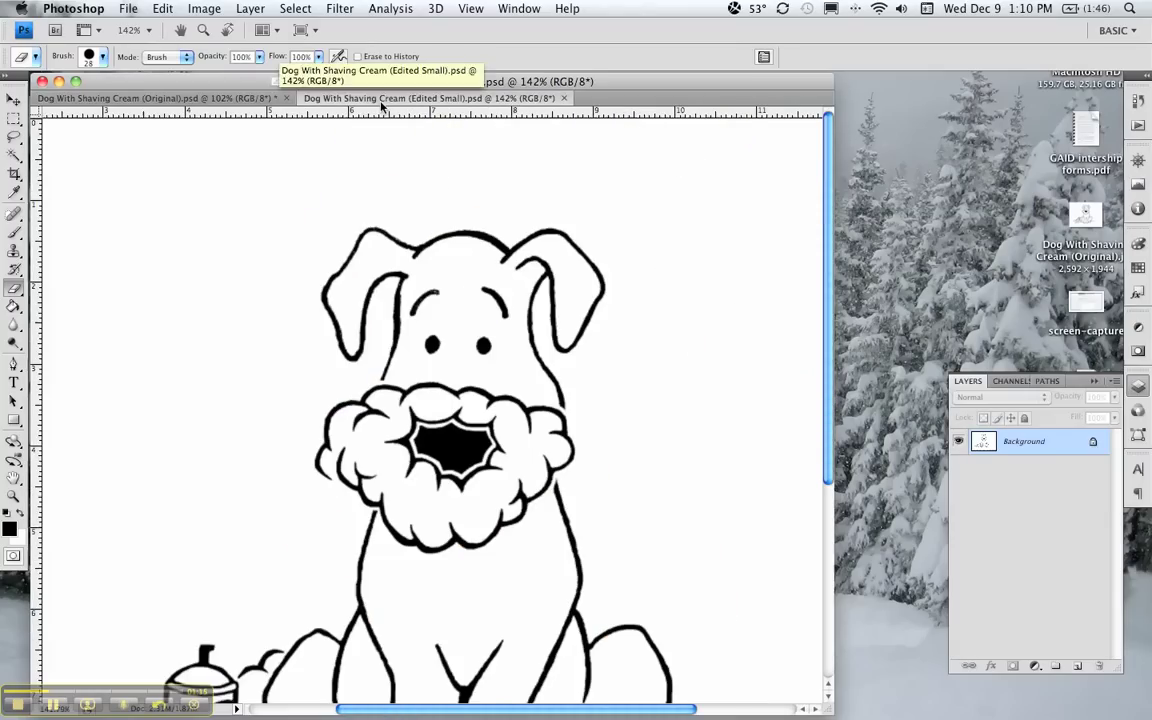
pyautogui.scroll(-5, 368, 334)
pyautogui.scroll(3, 372, 338)
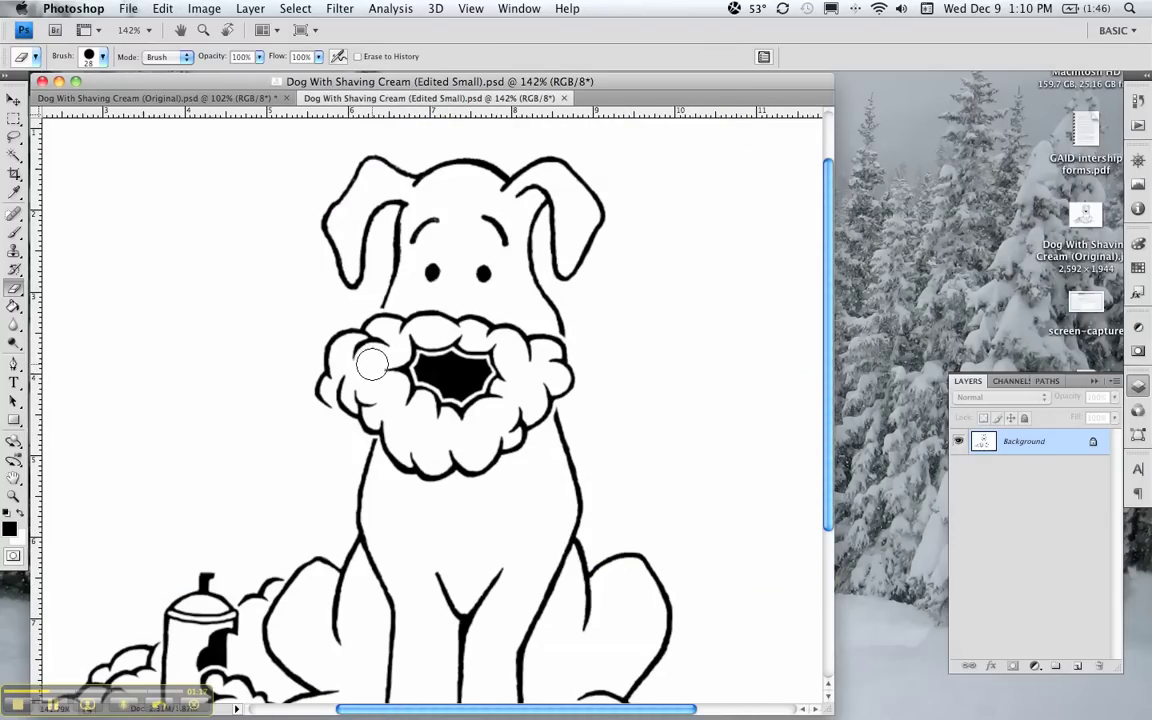
pyautogui.scroll(-5, 370, 365)
pyautogui.scroll(6, 368, 360)
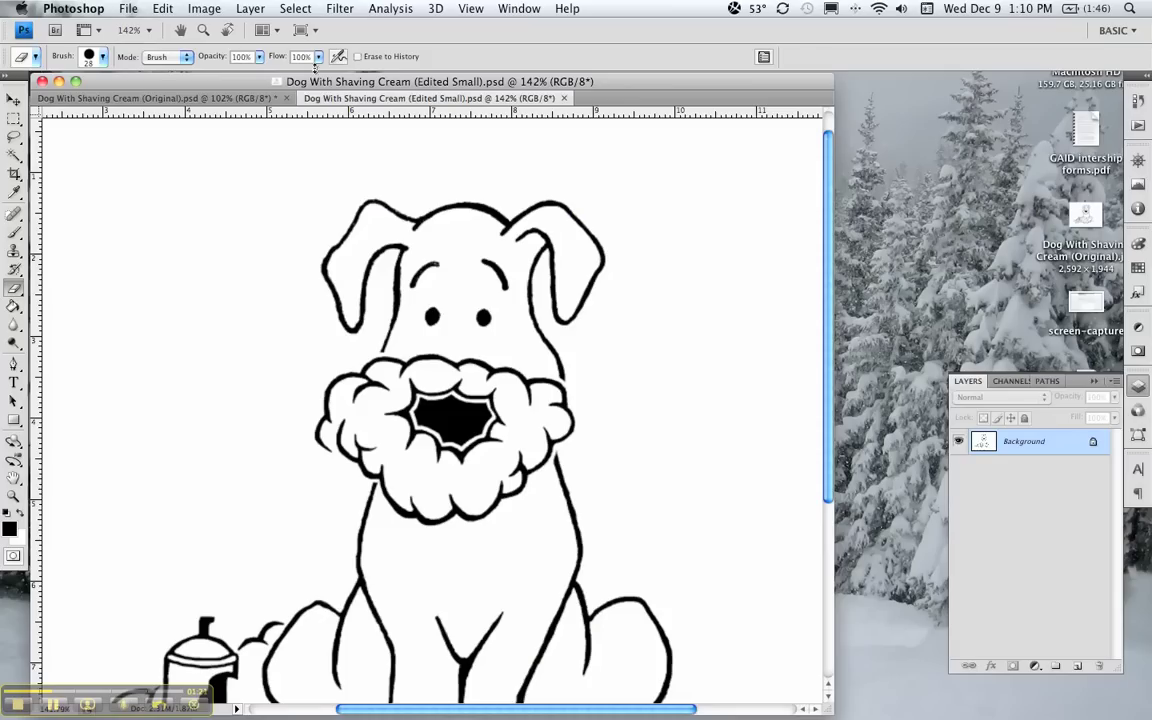
# Step: Start a Save As, cancel it, and minimize the Photoshop document window
pyautogui.click(128, 8)
pyautogui.click(160, 141)
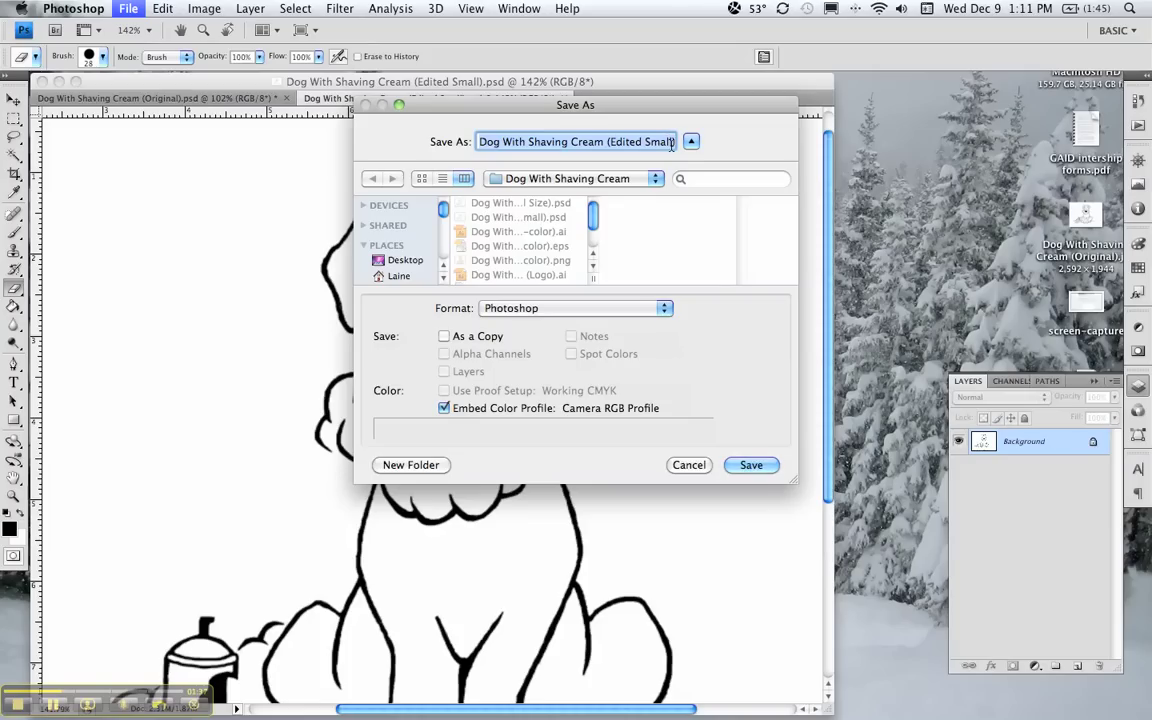
pyautogui.click(689, 465)
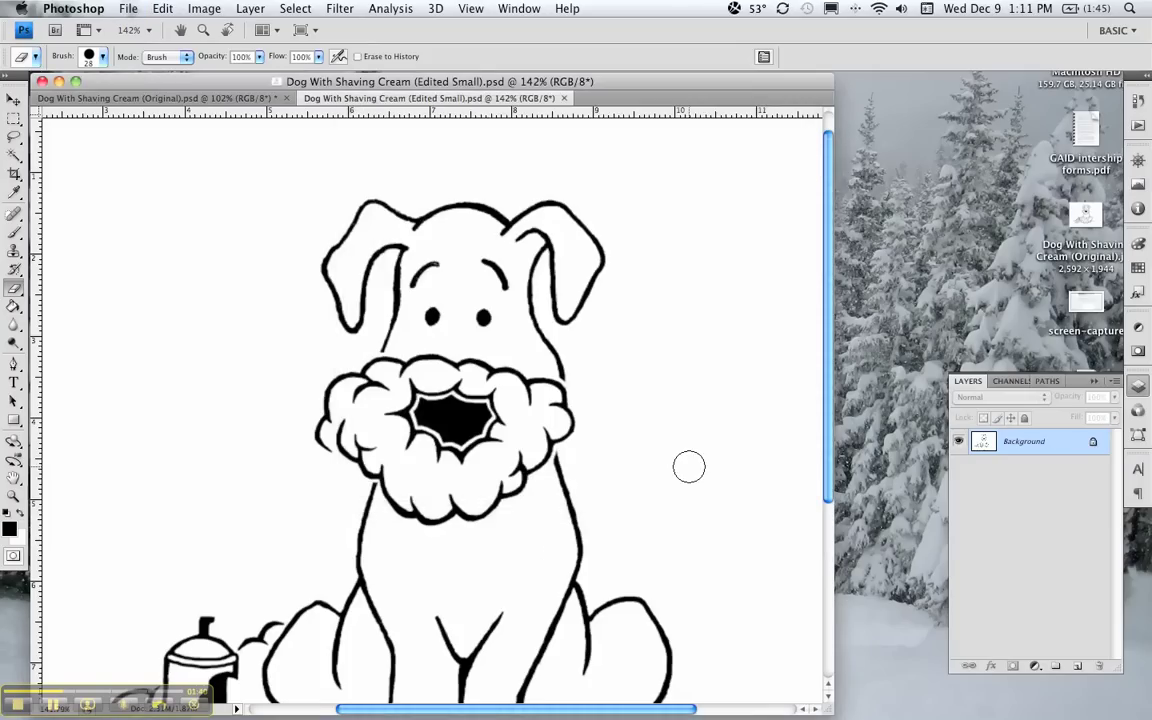
pyautogui.click(60, 82)
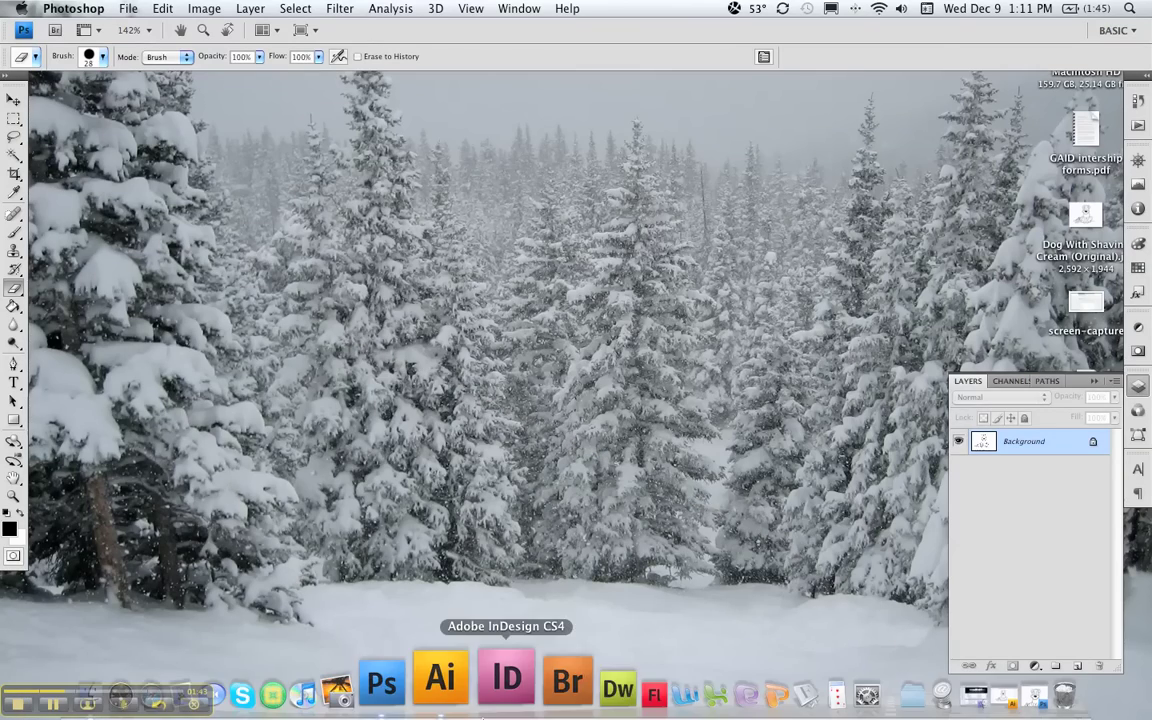
# Step: In Illustrator, select the whole placed dog image and show the Live Trace presets
pyautogui.click(465, 705)
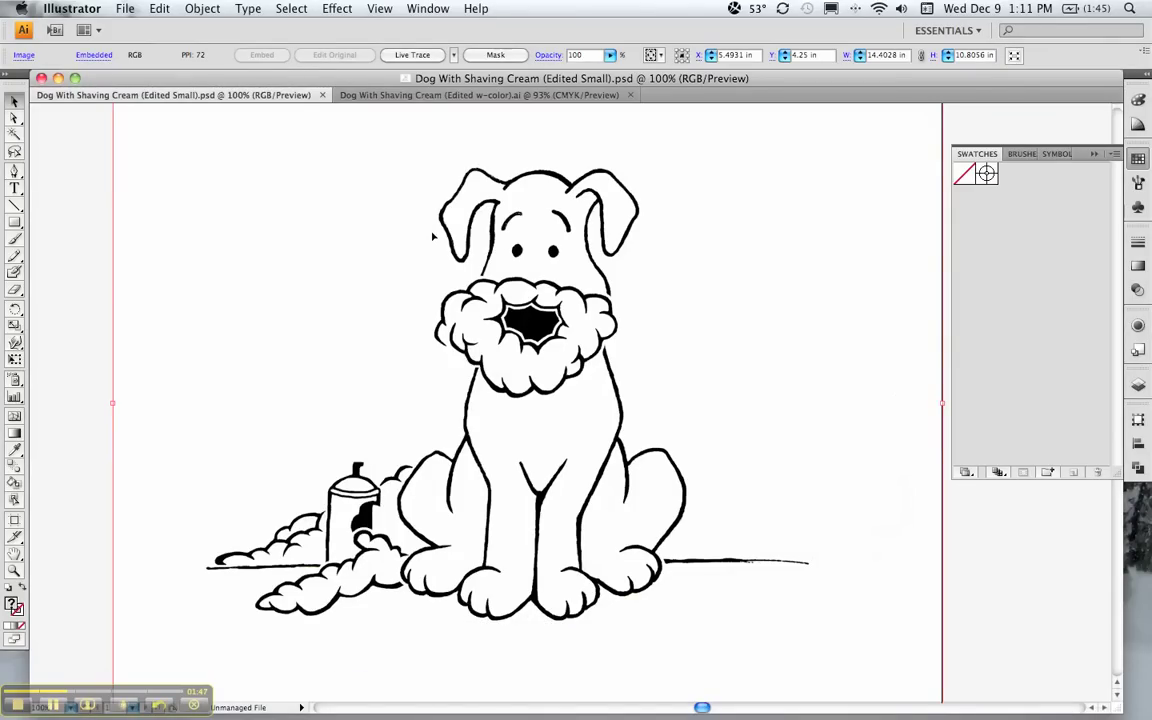
pyautogui.click(87, 215)
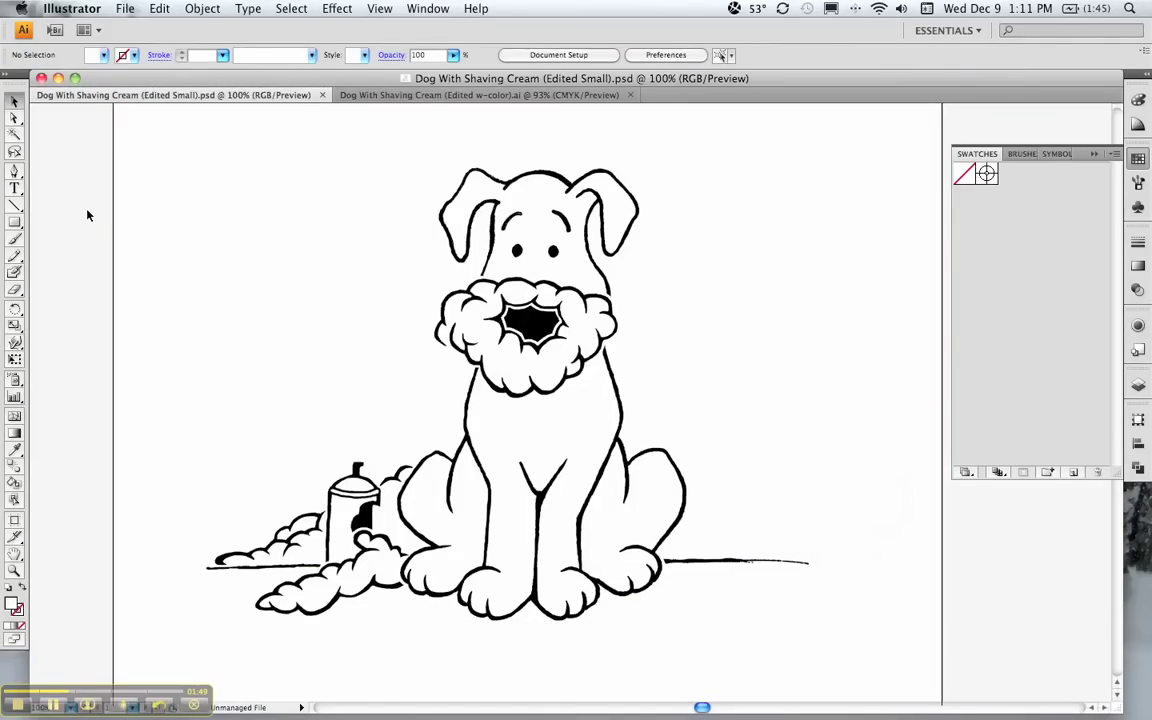
pyautogui.click(289, 8)
pyautogui.click(270, 28)
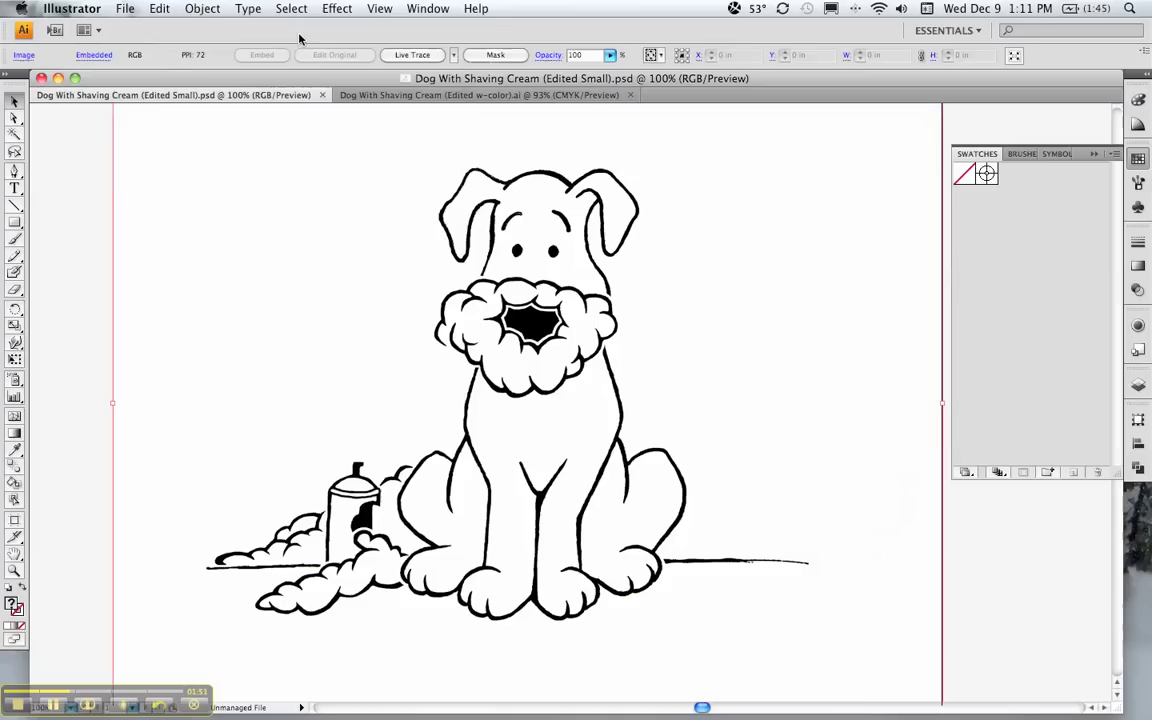
pyautogui.click(454, 56)
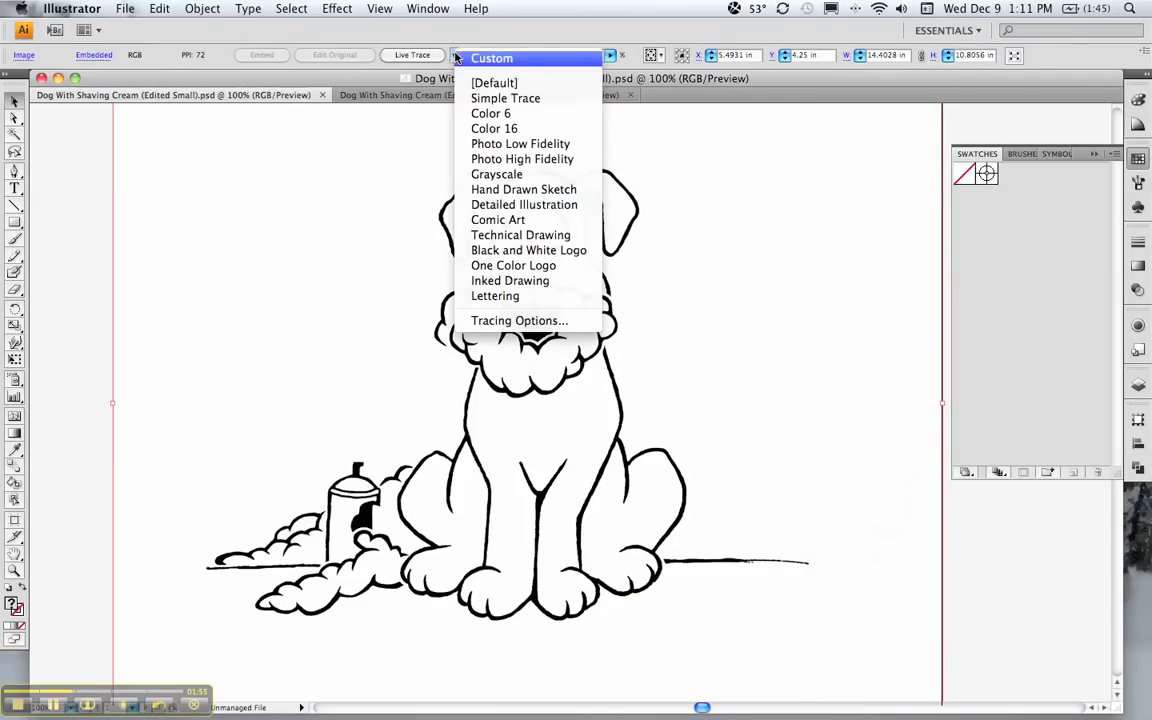
# Step: Try Inked Drawing and Black and White Logo traces, settle on Comic Art, then expand it
pyautogui.click(537, 281)
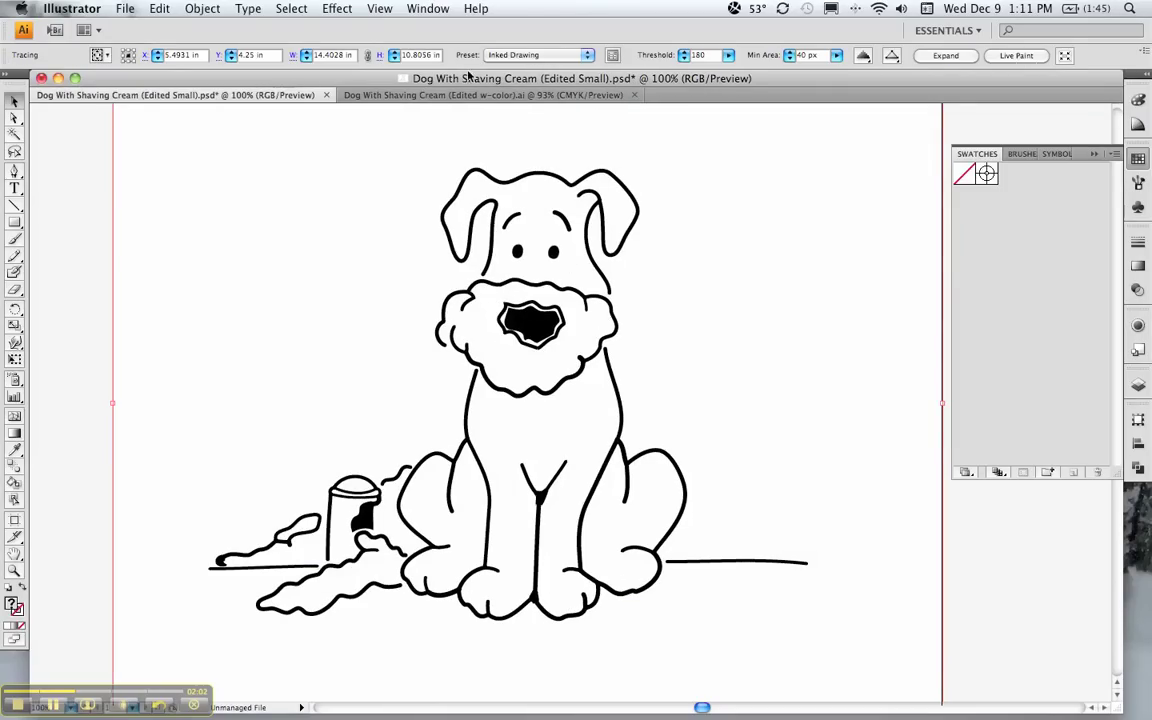
pyautogui.click(580, 57)
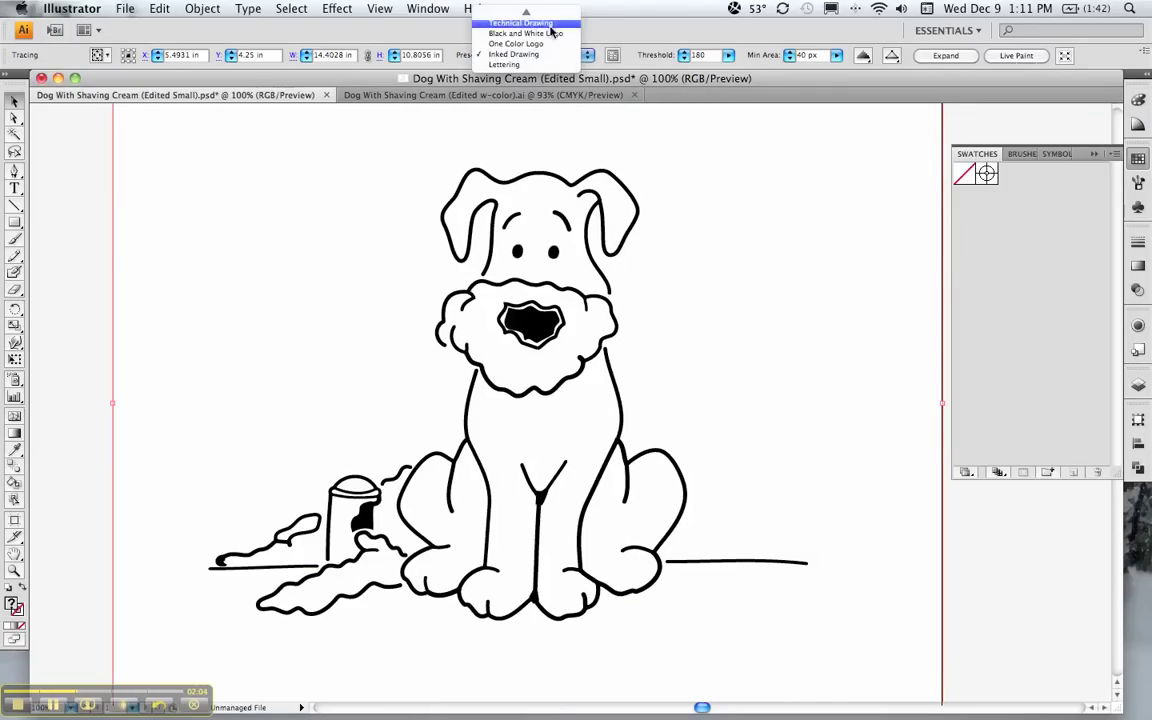
pyautogui.click(570, 33)
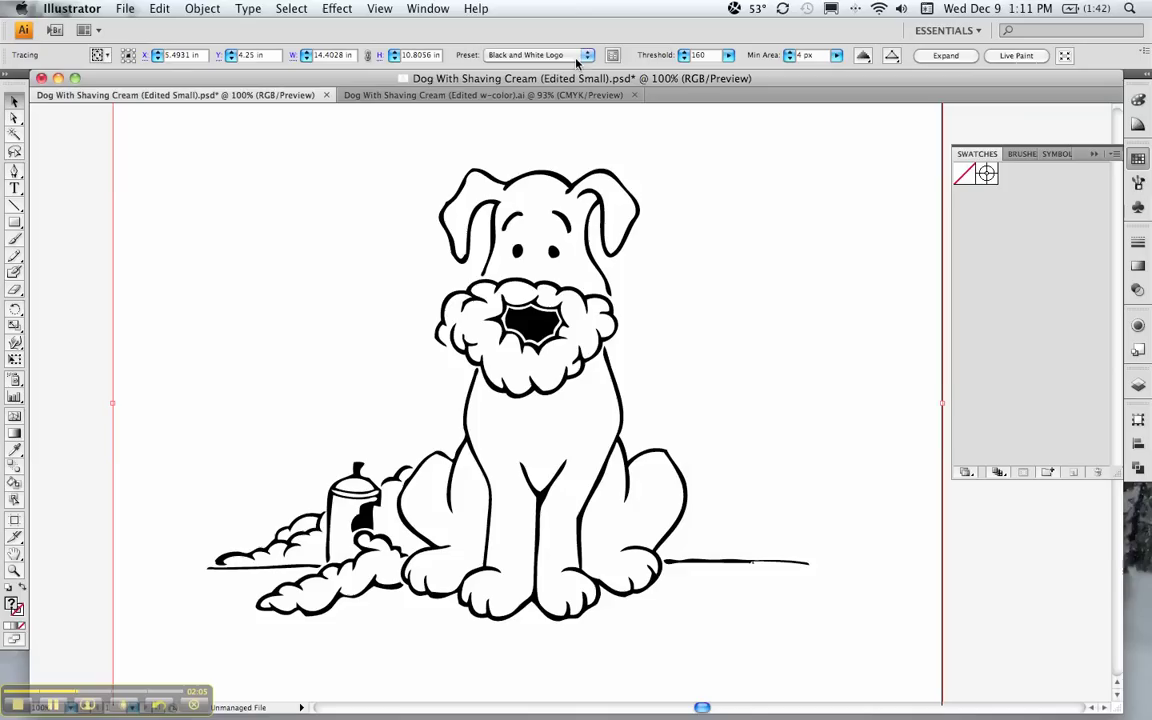
pyautogui.click(580, 56)
pyautogui.click(558, 34)
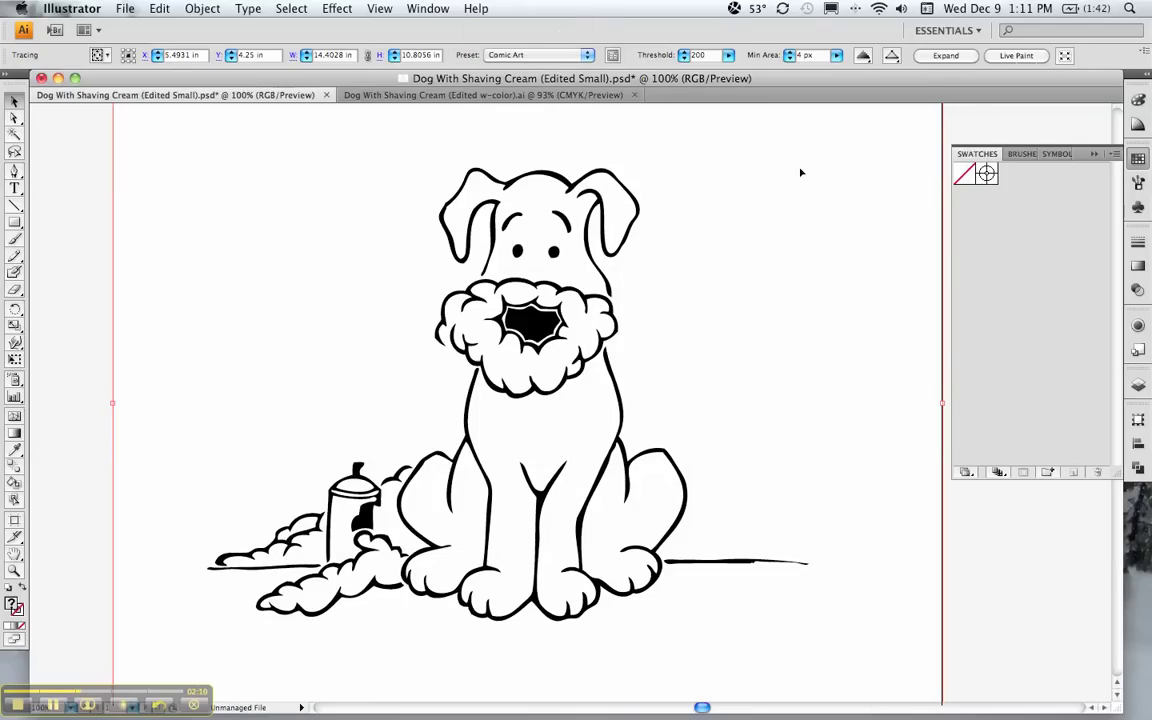
pyautogui.click(944, 56)
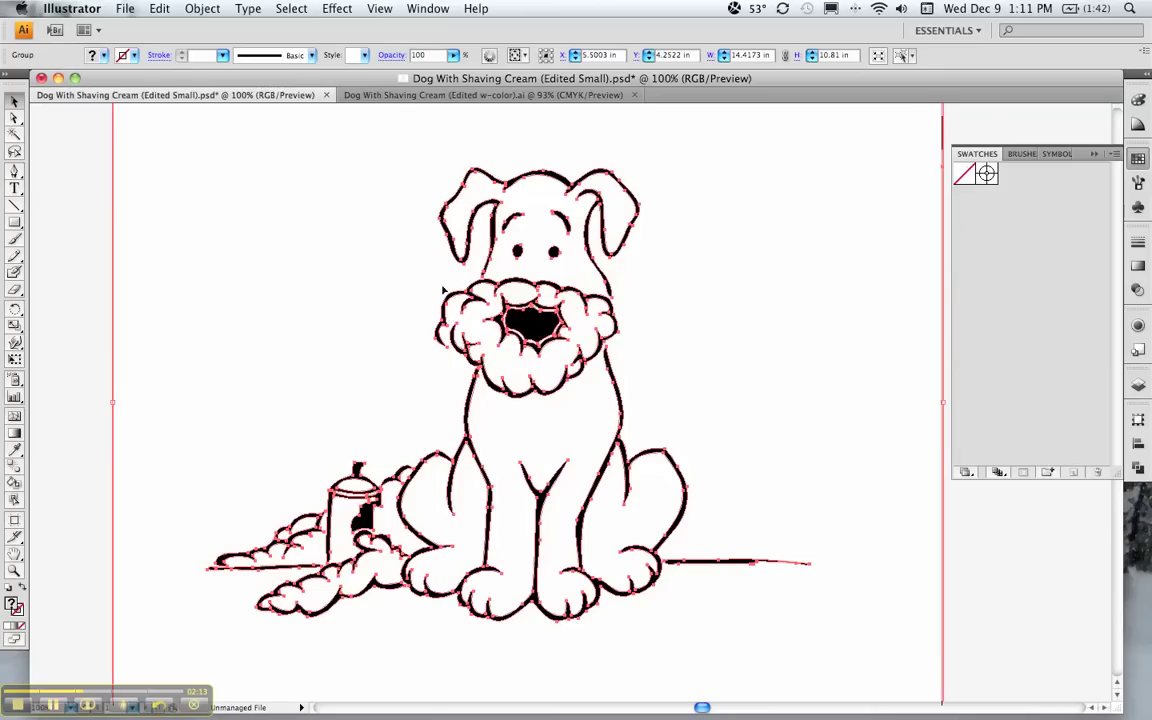
# Step: Try a Magic Wand pick, deselect, then select all traced dog artwork with the Selection tool
pyautogui.press('y')
pyautogui.click(204, 153)
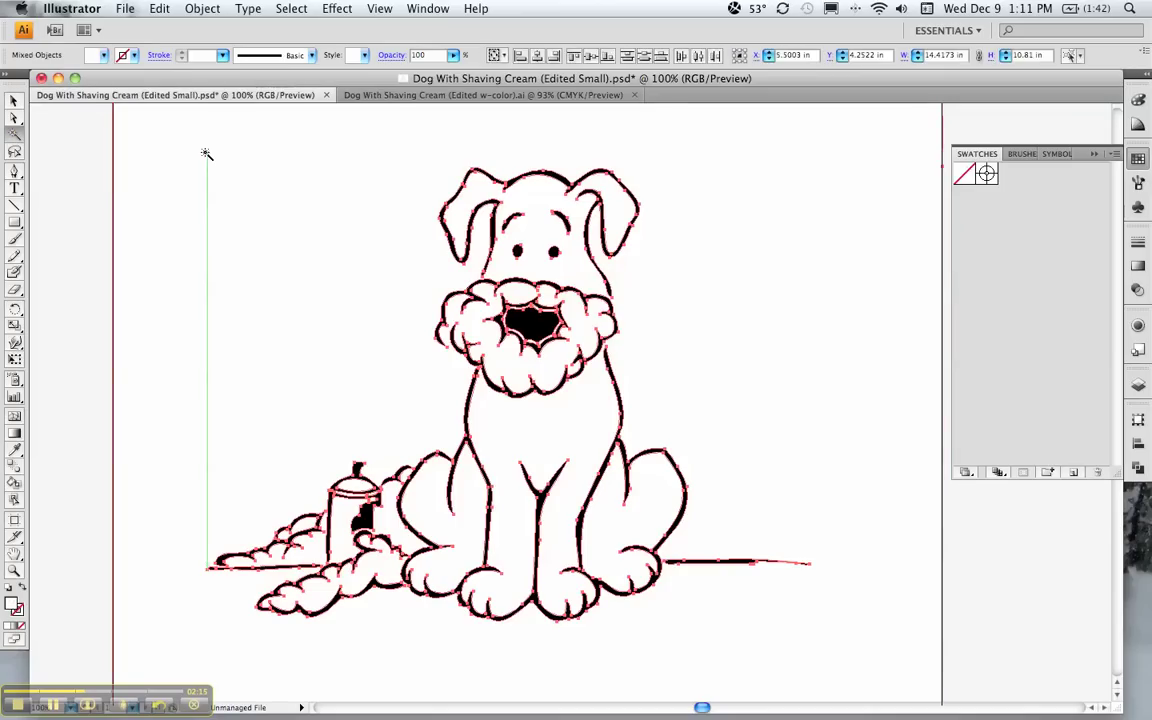
pyautogui.press('super+shift+a')
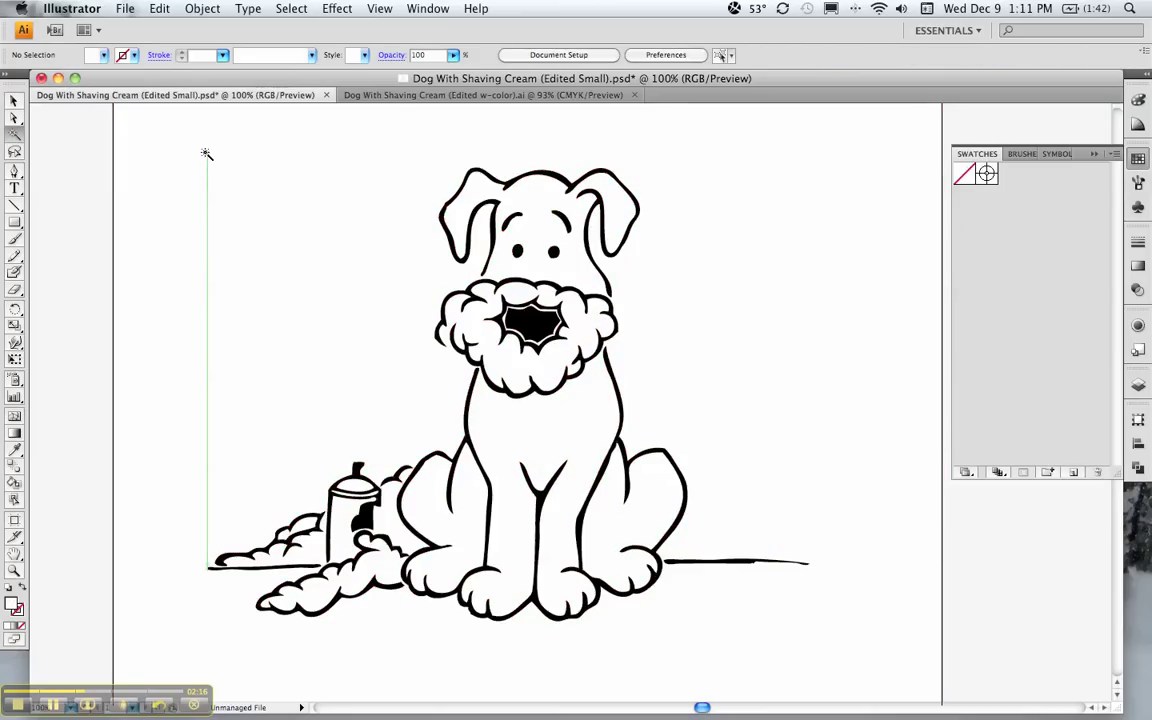
pyautogui.click(14, 100)
pyautogui.click(291, 8)
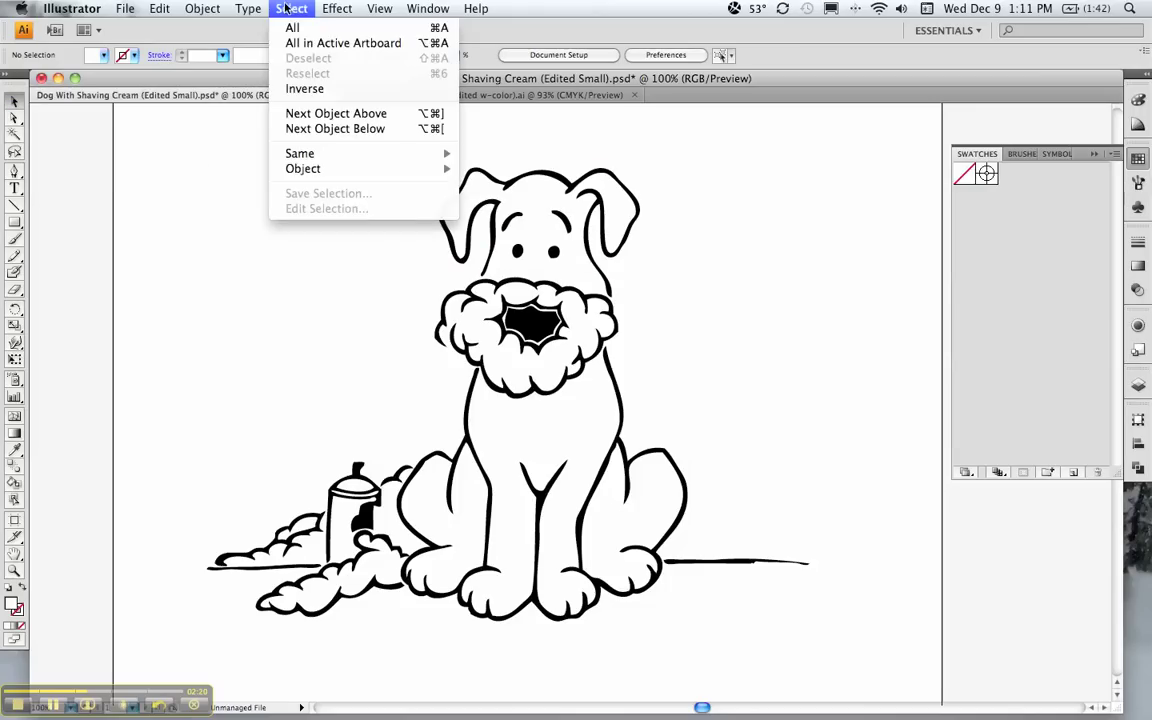
pyautogui.click(291, 29)
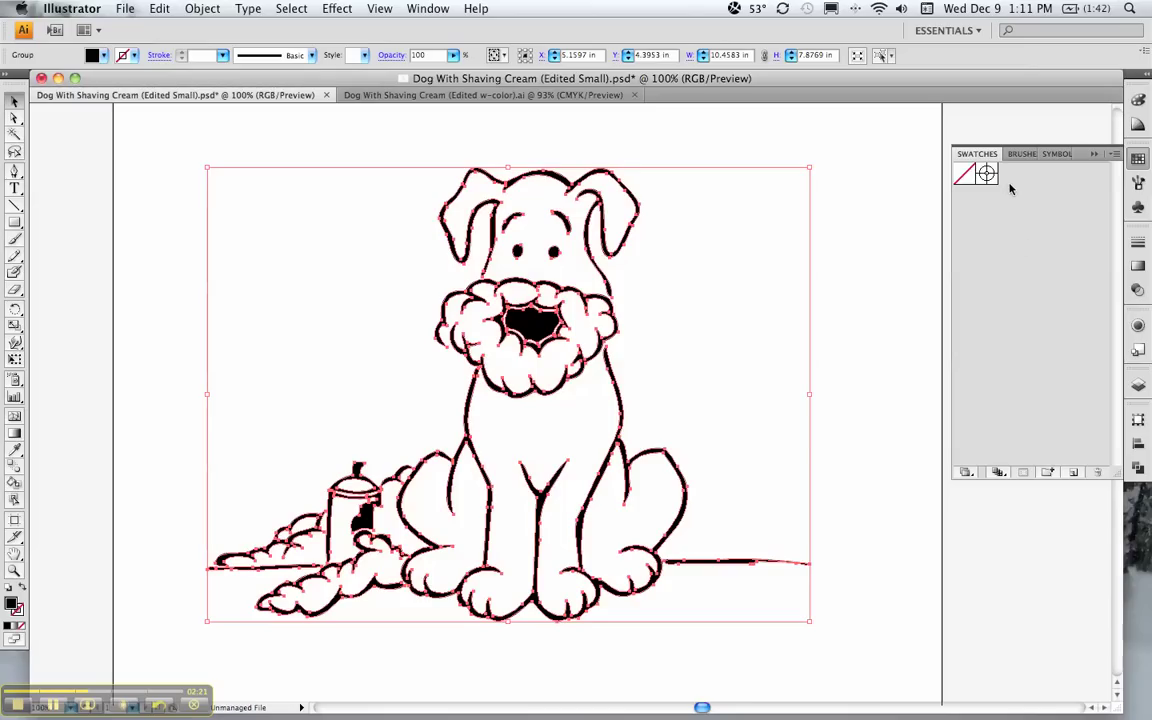
pyautogui.click(964, 472)
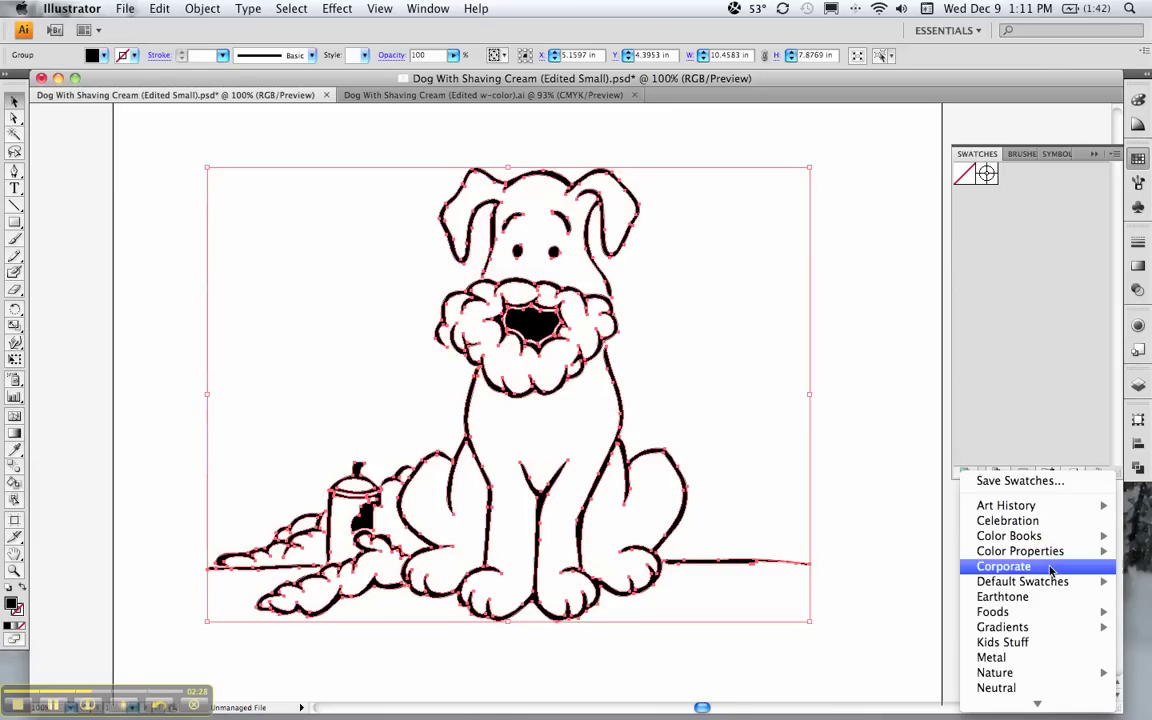
# Step: Load the PANTONE solid matte colour book, try an orange fill, then undo it
pyautogui.moveTo(1045, 538)
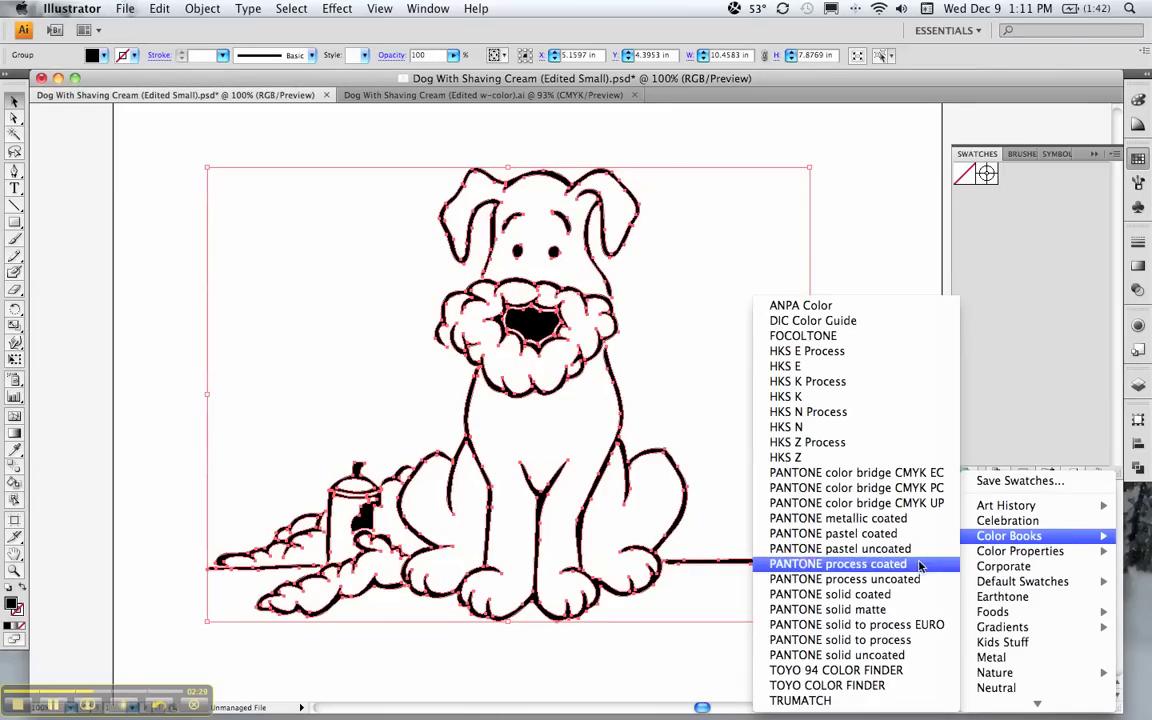
pyautogui.click(912, 610)
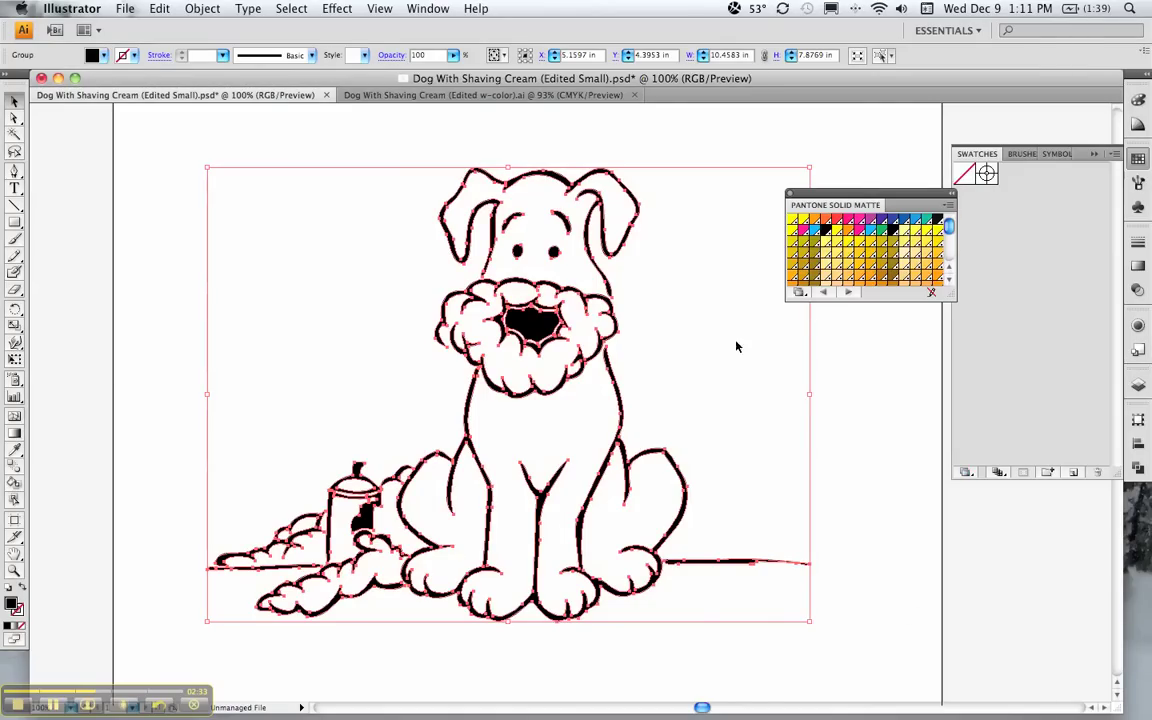
pyautogui.click(865, 272)
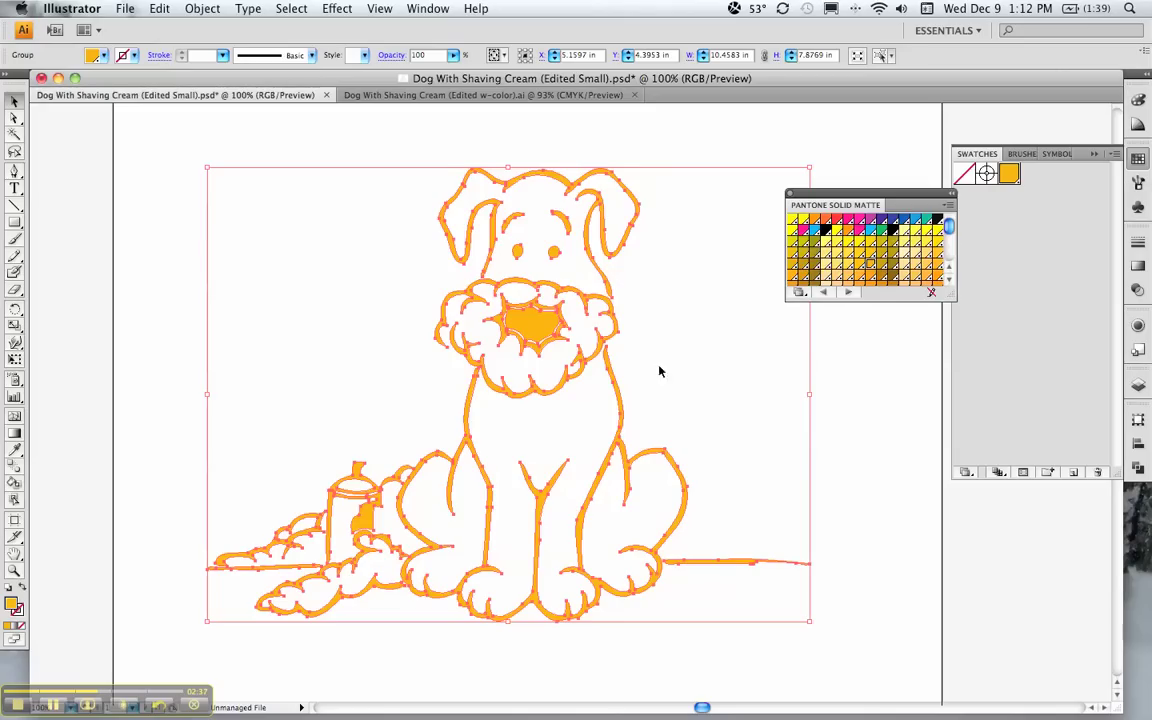
pyautogui.click(159, 8)
pyautogui.click(205, 31)
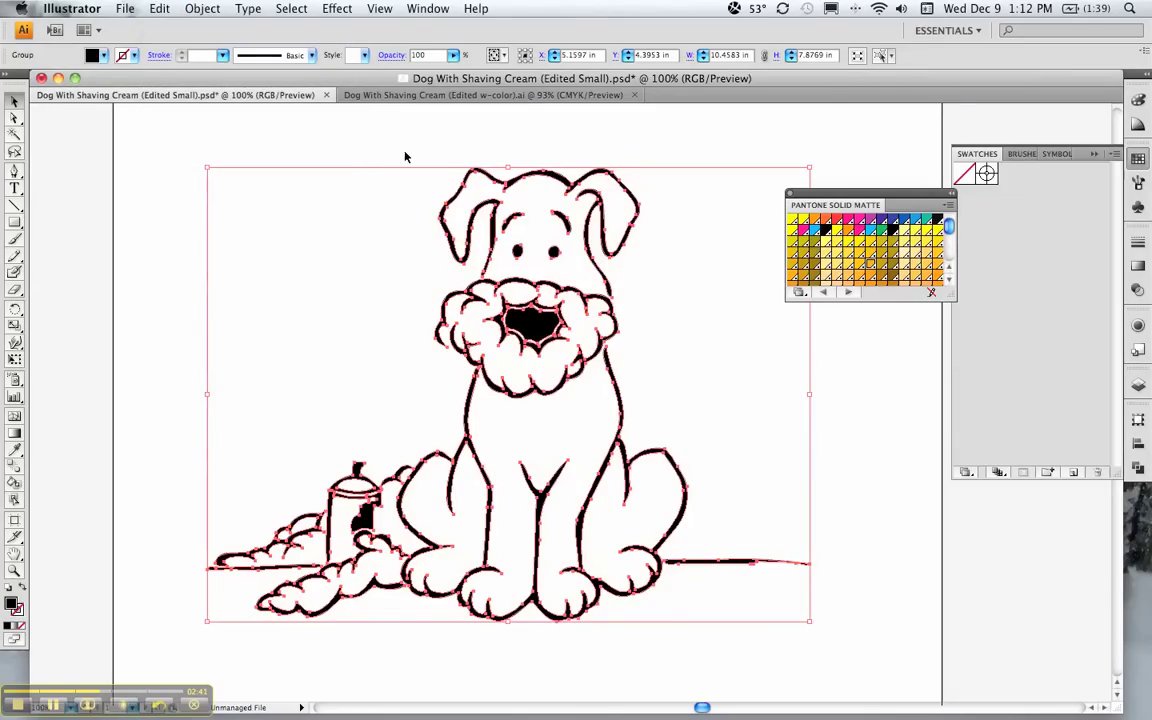
# Step: Make a Live Paint group and fill the dog's body and both haunches with Pantone yellow-orange
pyautogui.click(14, 487)
pyautogui.click(525, 470)
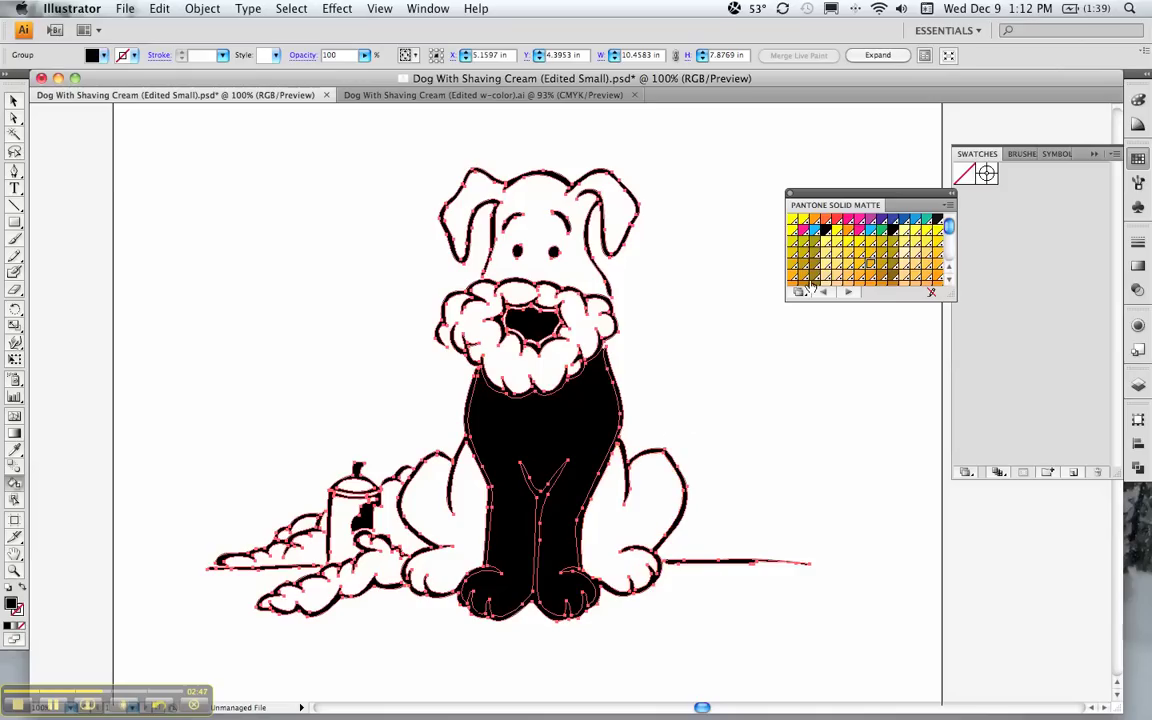
pyautogui.click(858, 262)
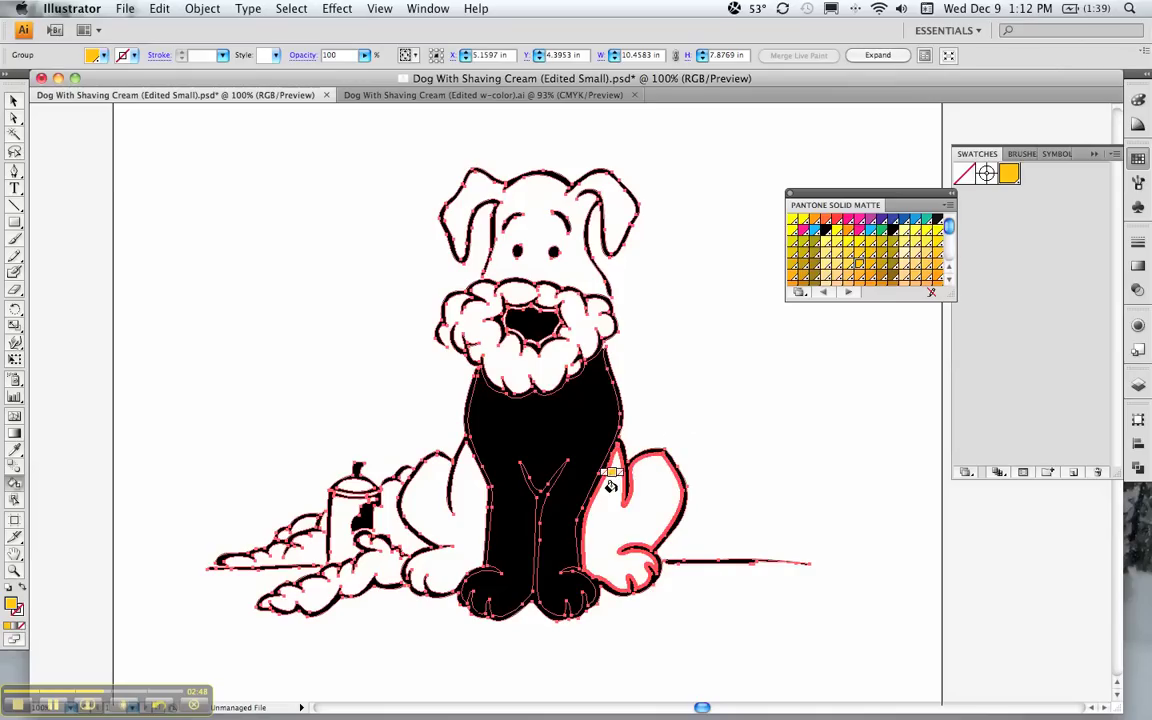
pyautogui.click(617, 490)
pyautogui.click(509, 432)
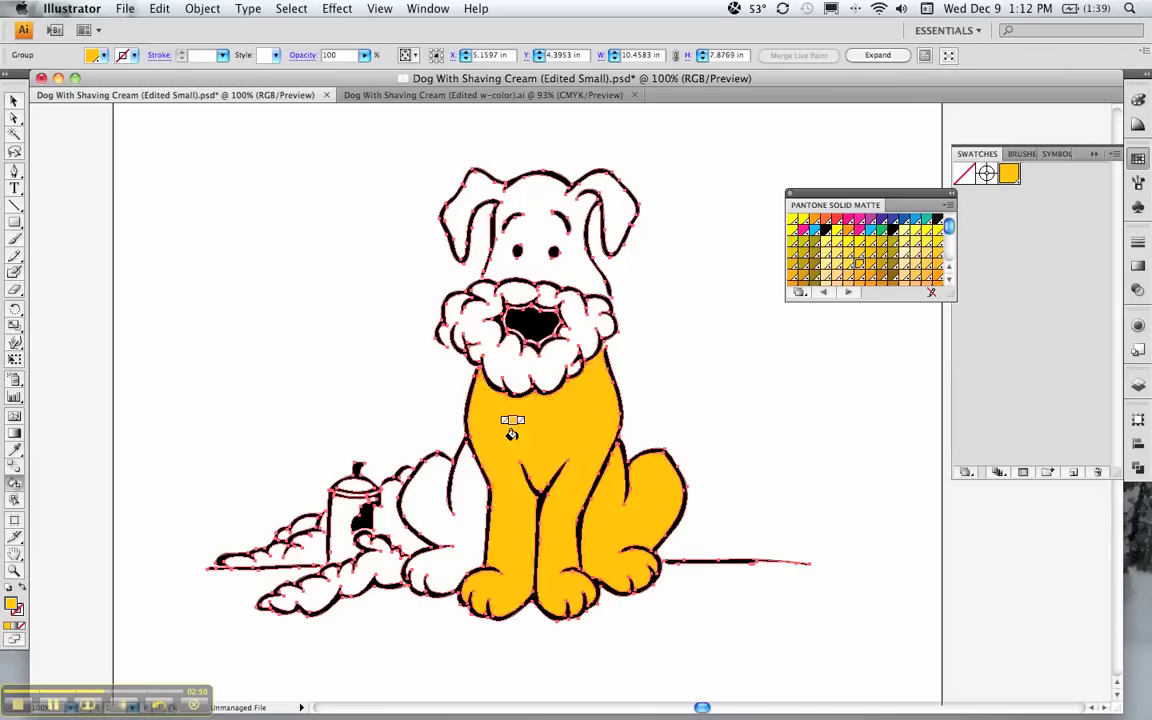
pyautogui.click(445, 482)
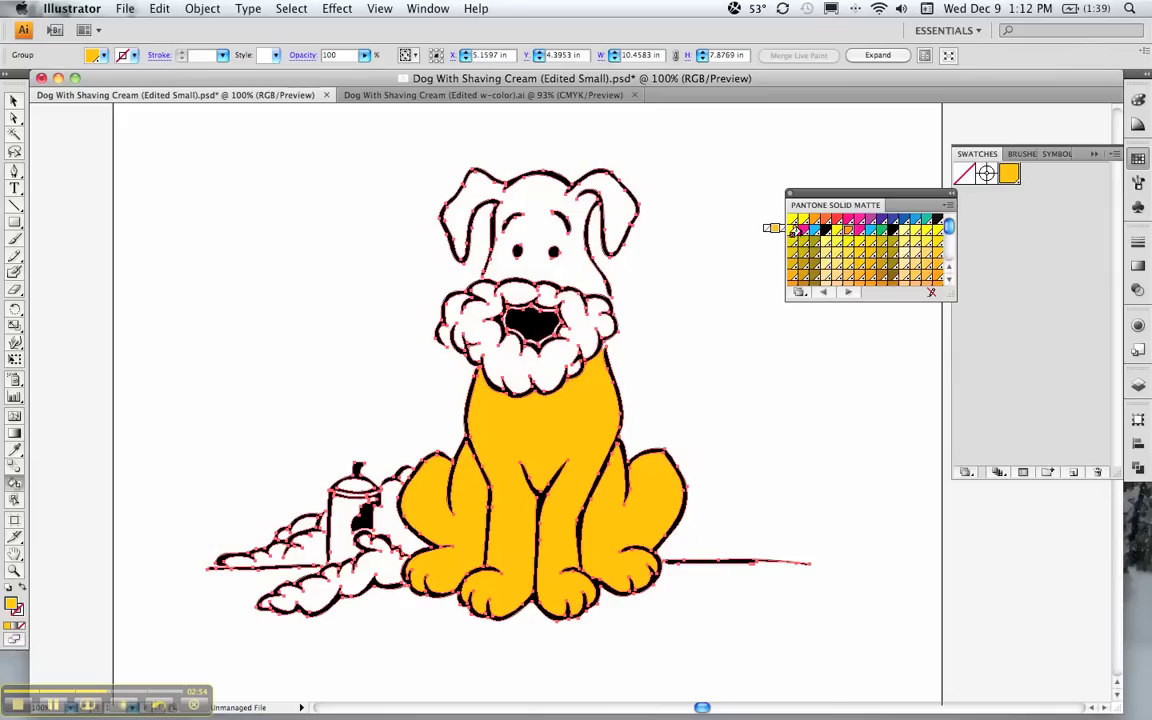
pyautogui.click(848, 232)
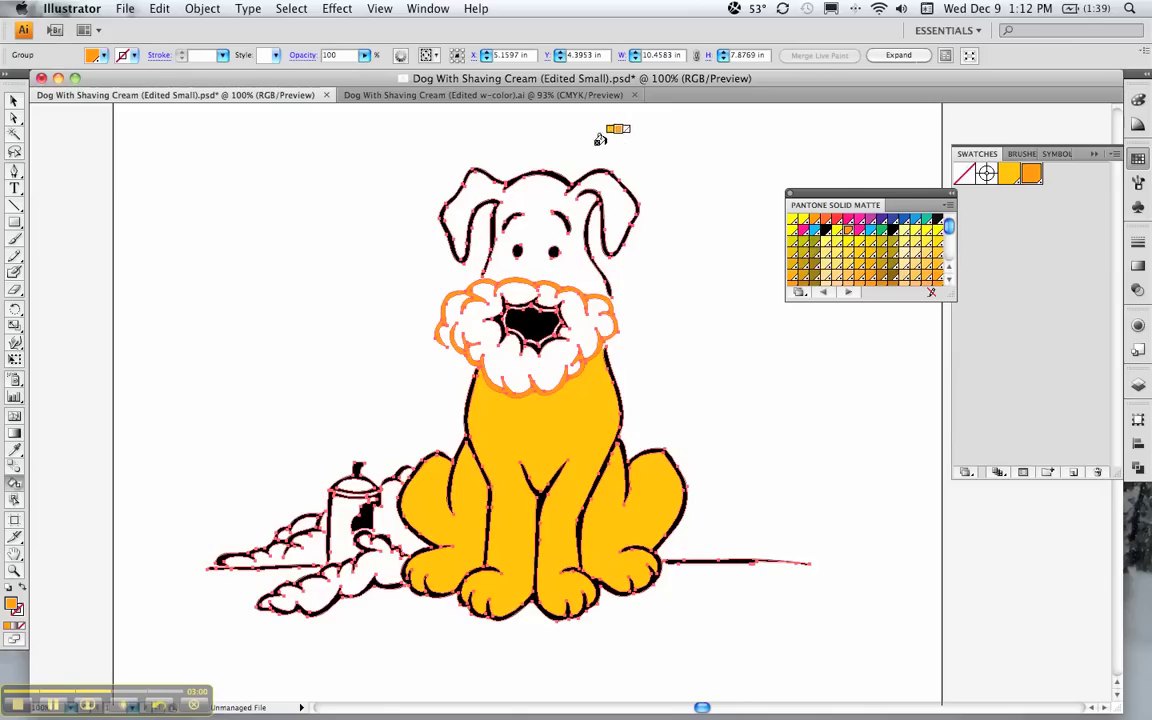
pyautogui.click(464, 96)
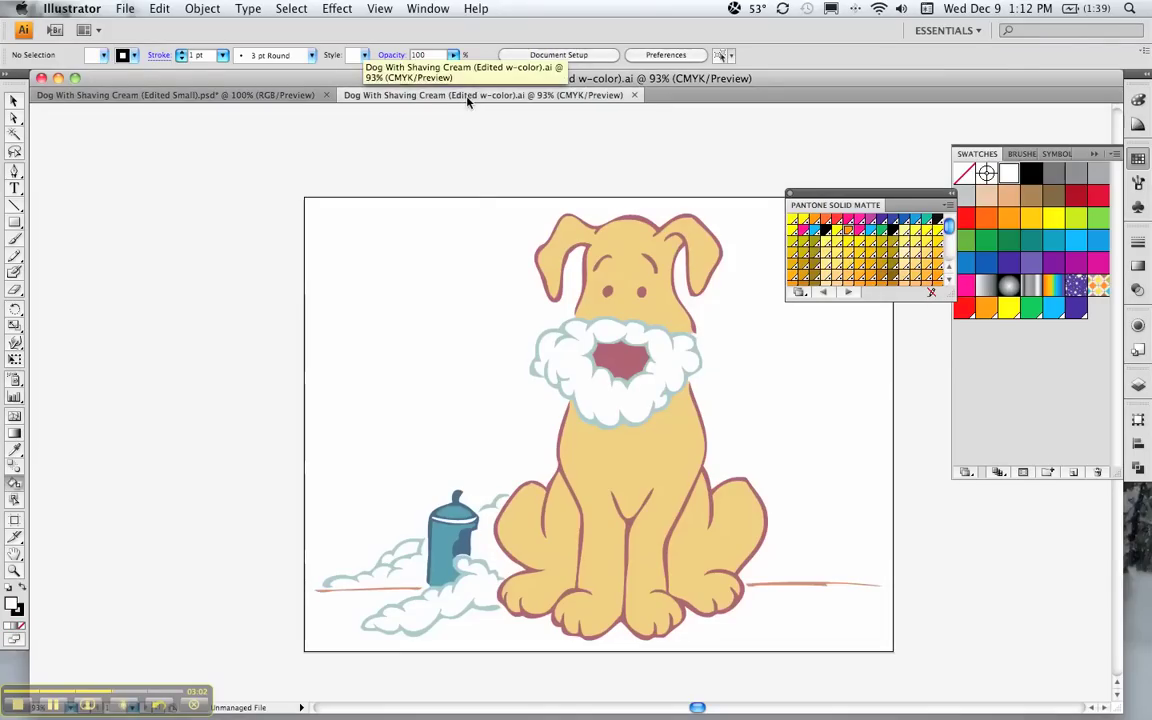
# Step: View the coloured dog file, then use Exposé to restore the minimized Photoshop window
pyautogui.hscroll(2, 482, 202)
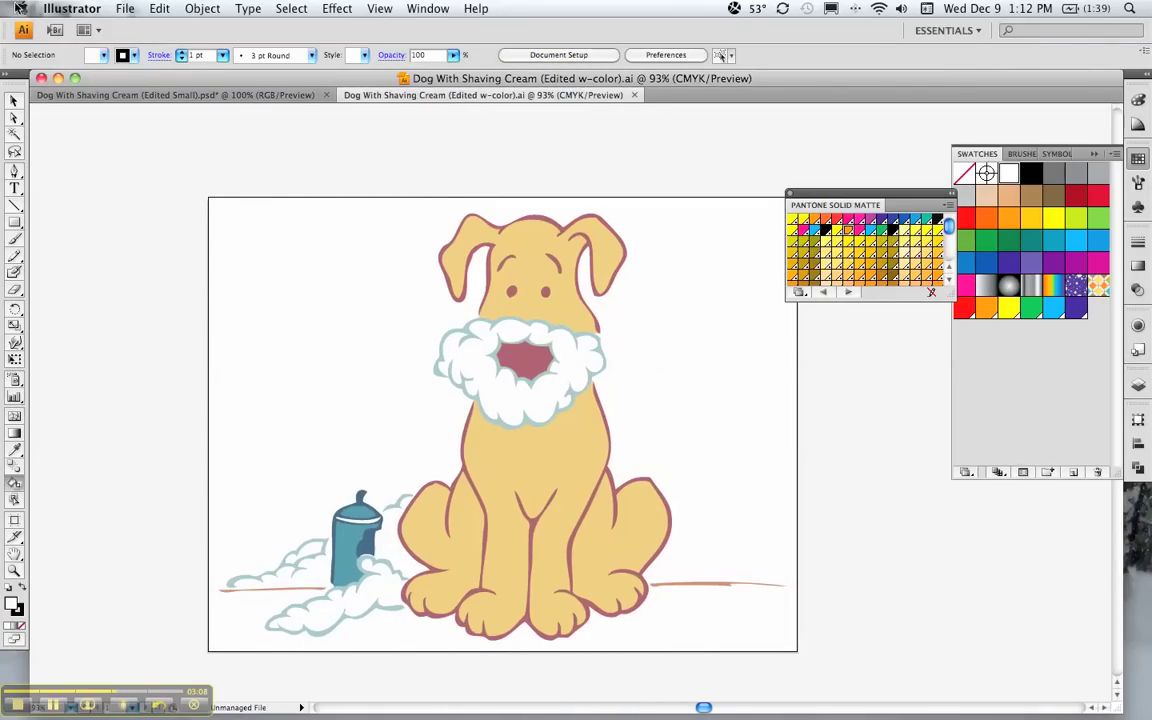
pyautogui.press('F9')
pyautogui.click(738, 291)
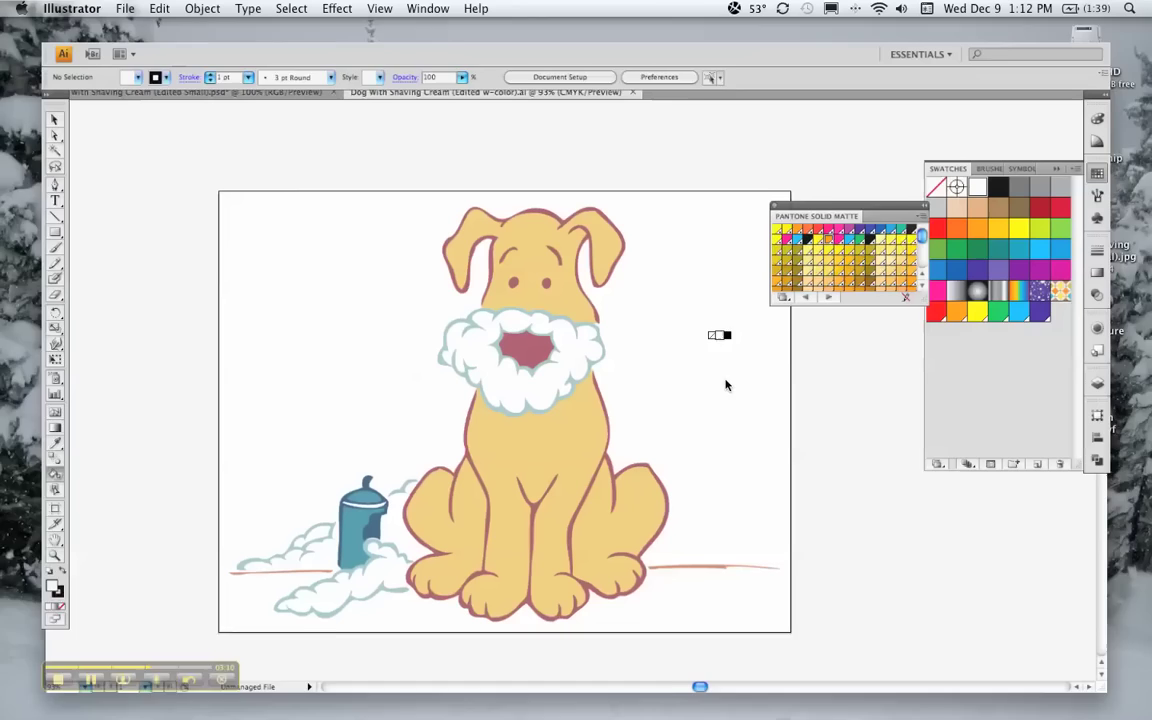
pyautogui.moveTo(848, 681)
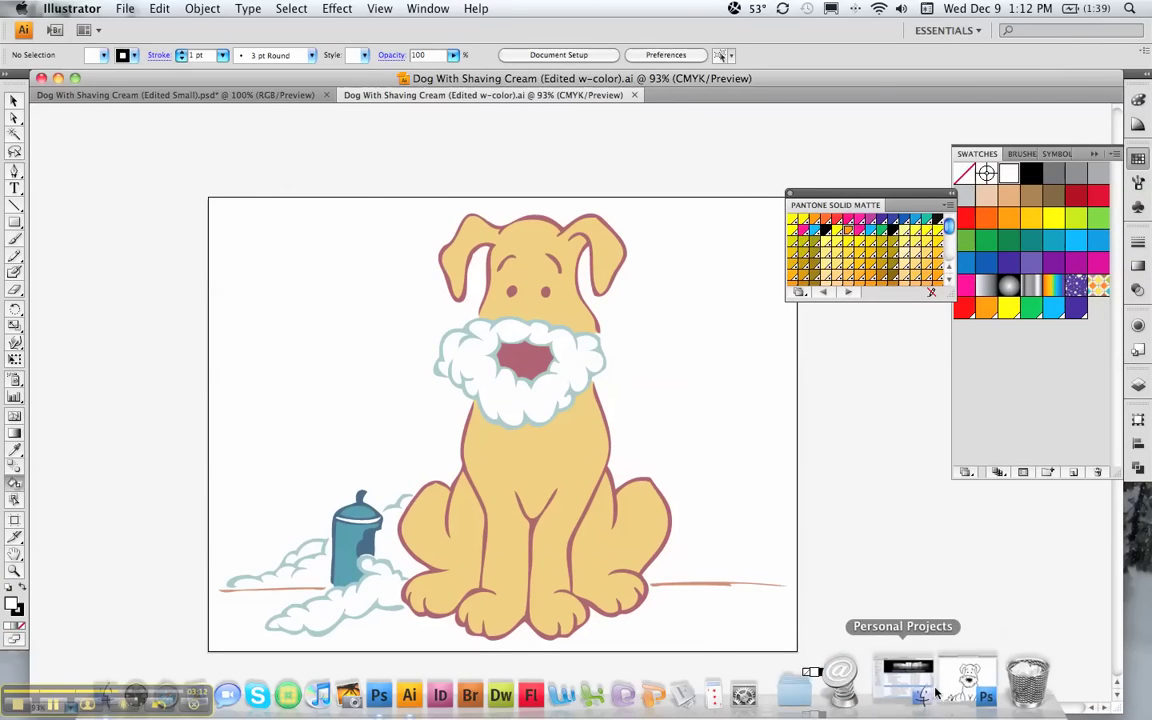
pyautogui.click(935, 685)
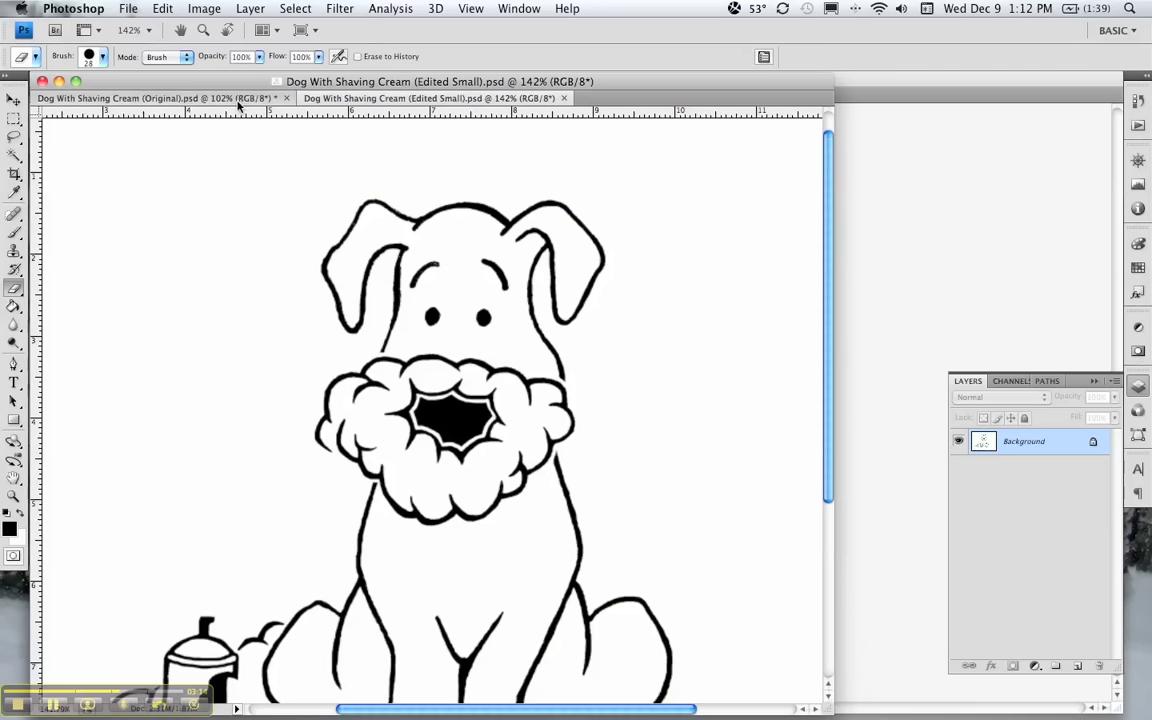
# Step: Fit the original sketch on screen in Photoshop, then return to the coloured Illustrator document
pyautogui.click(230, 97)
pyautogui.click(471, 8)
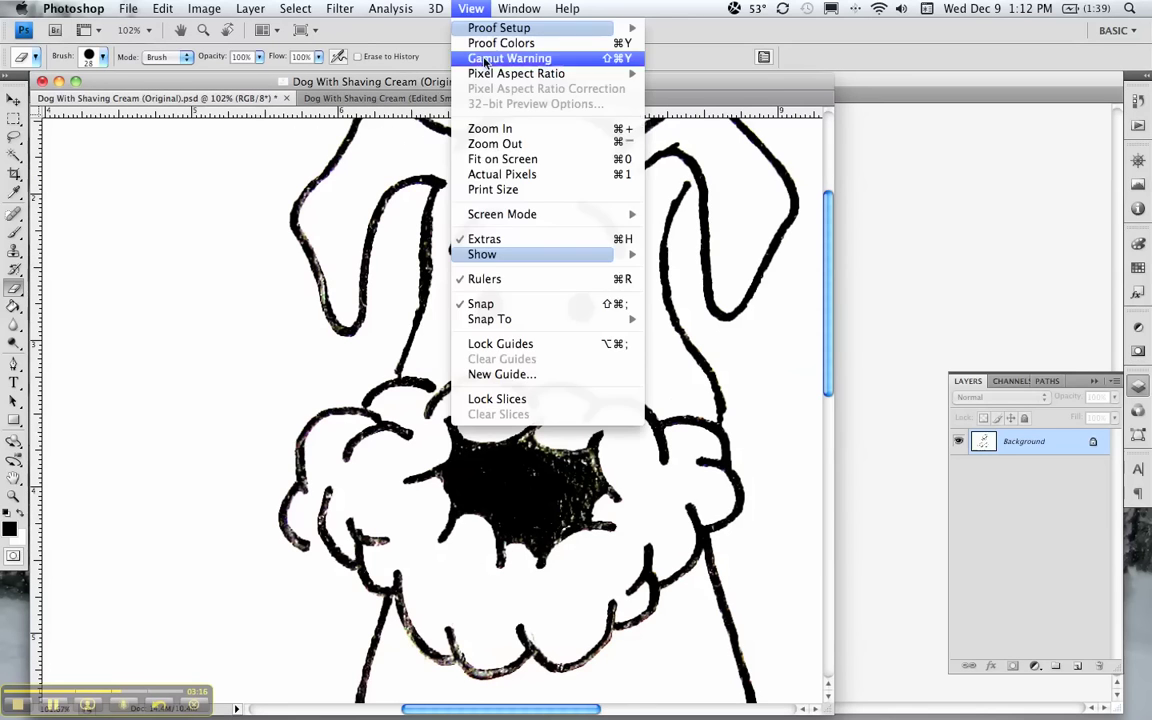
pyautogui.click(502, 159)
pyautogui.moveTo(4, 8)
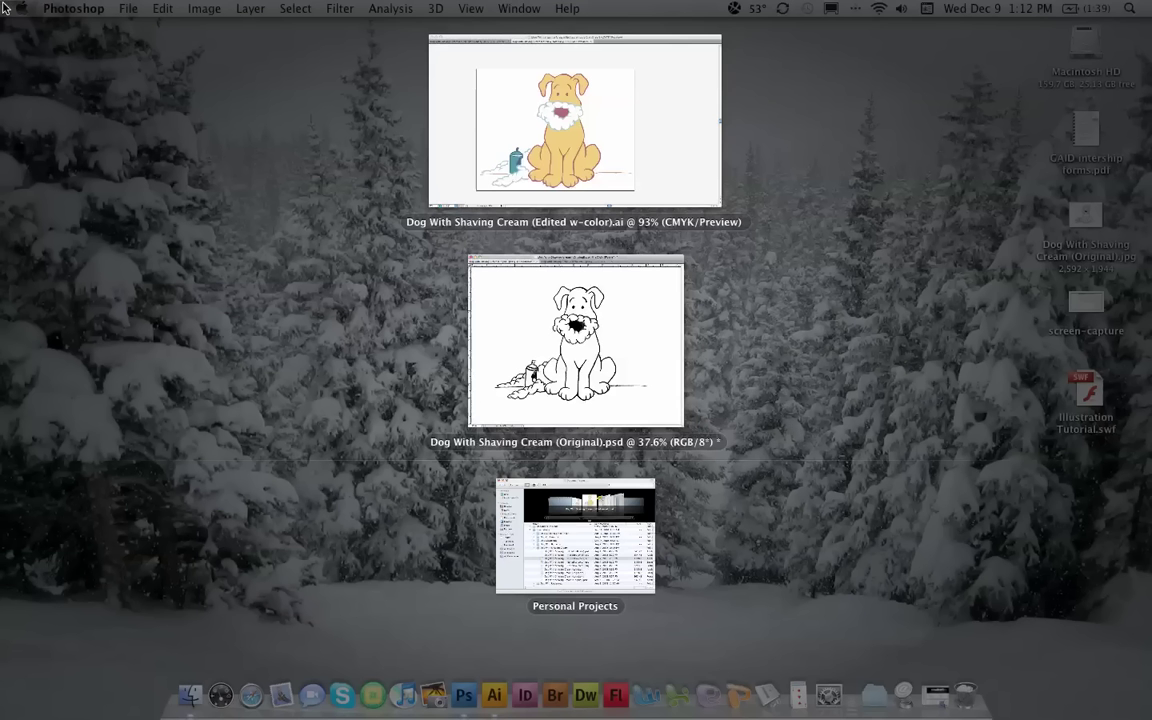
pyautogui.click(631, 137)
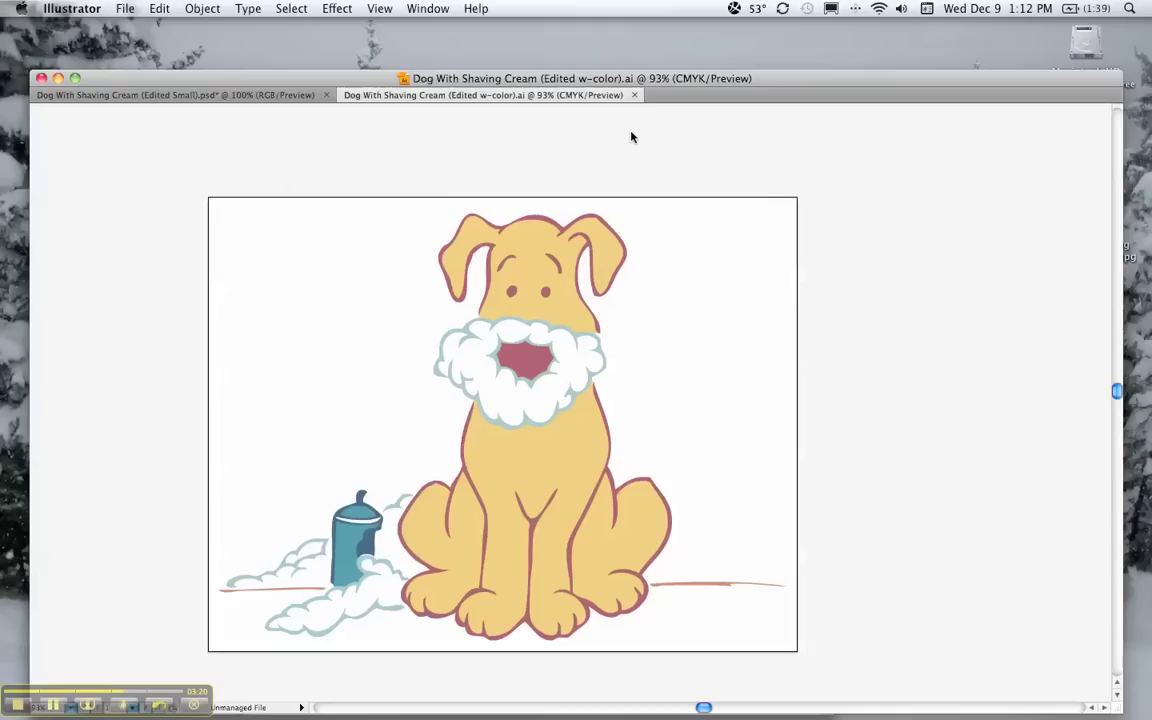